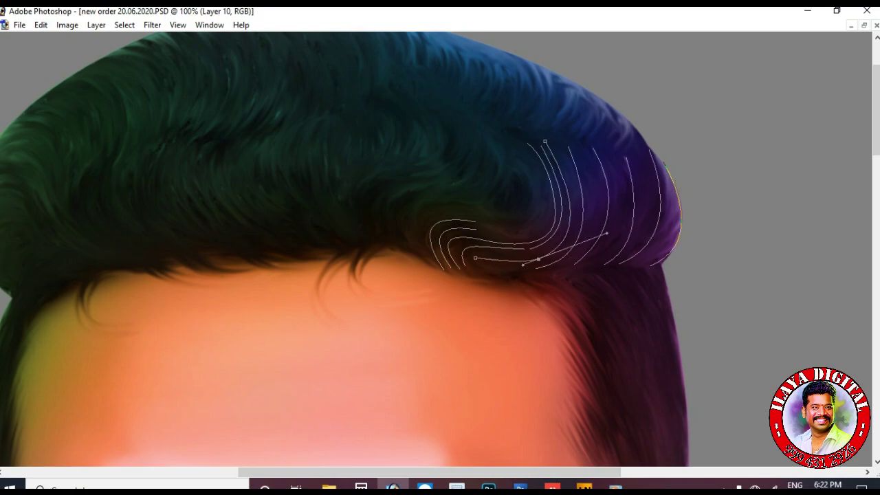
Step: Fill the purple side of the quiff with closely spaced curved hair-strand paths using the Pen tool
{"action": "left_click", "coordinate": [579, 153]}
{"action": "left_click_drag", "start_coordinate": [558, 264], "coordinate": [692, 232]}
{"action": "key", "text": "Return"}
{"action": "left_click", "coordinate": [619, 159]}
{"action": "key", "text": "Return"}
{"action": "left_click", "coordinate": [656, 154]}
{"action": "key", "text": "Return"}
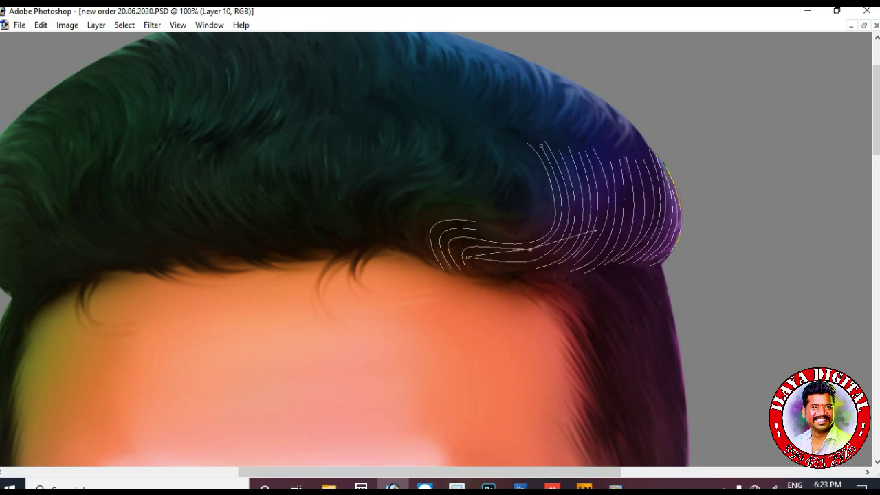
{"action": "left_click_drag", "start_coordinate": [528, 255], "coordinate": [589, 263]}
Step: Draw S-shaped strand paths from above the hairline up into the blue-green wave beside the purple section
{"action": "left_click", "coordinate": [406, 244]}
{"action": "left_click_drag", "start_coordinate": [456, 197], "coordinate": [520, 192]}
{"action": "left_click_drag", "start_coordinate": [481, 122], "coordinate": [452, 82]}
{"action": "key", "text": "Return"}
{"action": "left_click", "coordinate": [487, 121]}
{"action": "mouse_move", "coordinate": [474, 196]}
{"action": "left_mouse_down"}
{"action": "mouse_move", "coordinate": [527, 192]}
{"action": "mouse_move", "coordinate": [533, 206]}
{"action": "mouse_move", "coordinate": [572, 216]}
{"action": "left_mouse_up"}
{"action": "key", "text": "Return"}
Step: Fill the inner curl between the S-shaped strands and the purple section with additional curved strand paths
{"action": "left_click", "coordinate": [505, 131]}
{"action": "key", "text": "Return"}
{"action": "left_click", "coordinate": [519, 143]}
{"action": "key", "text": "Return"}
{"action": "left_click", "coordinate": [519, 177]}
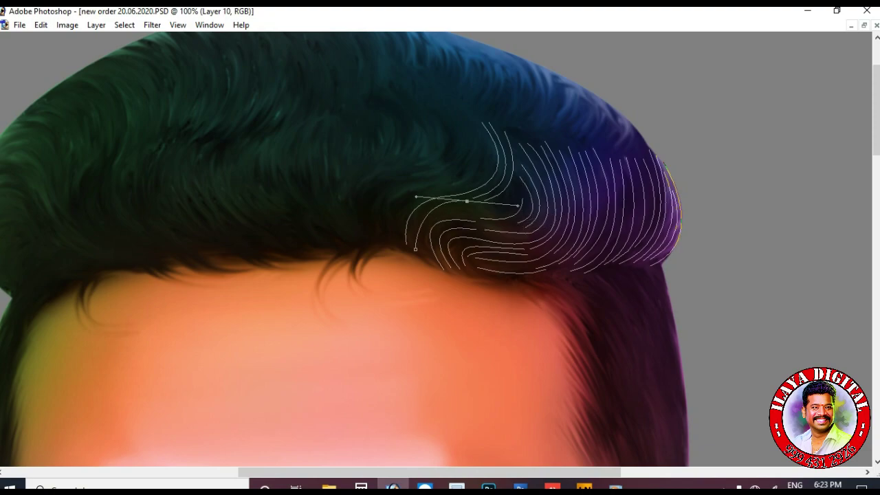
{"action": "left_click_drag", "start_coordinate": [475, 211], "coordinate": [510, 211]}
{"action": "key", "text": "Return"}
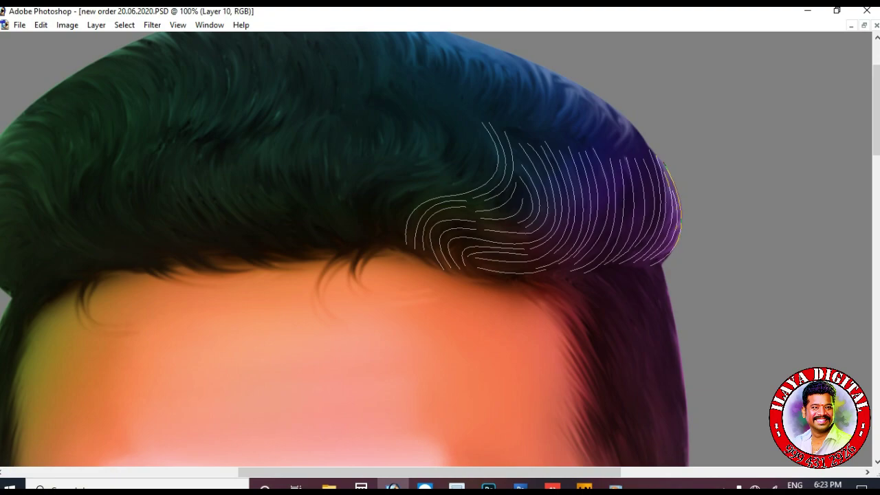
Step: Draw curved strand paths across the central front wave, sweeping down towards the hairline
{"action": "left_click_drag", "start_coordinate": [369, 239], "coordinate": [430, 290]}
{"action": "key", "text": "Return"}
{"action": "left_click", "coordinate": [407, 159]}
{"action": "left_click_drag", "start_coordinate": [358, 215], "coordinate": [390, 246]}
{"action": "key", "text": "Return"}
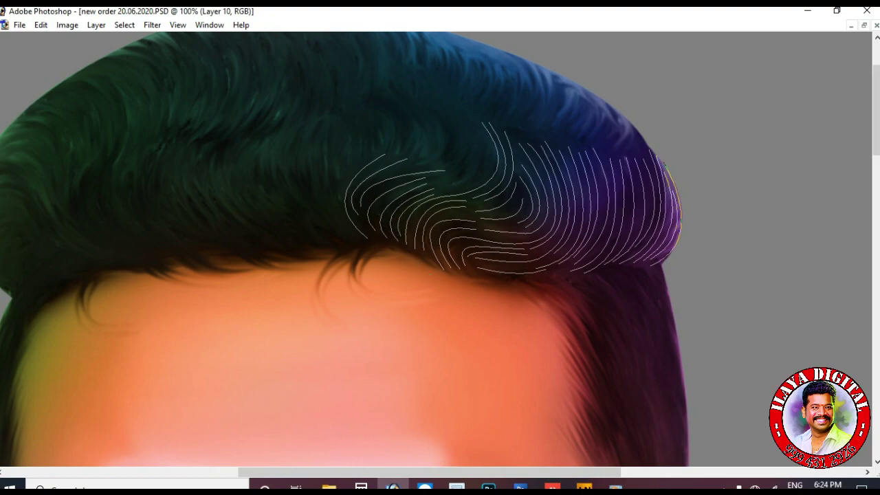
Step: Add curved strand paths above the central wave, flowing down from the middle of the hair
{"action": "left_click", "coordinate": [415, 85]}
{"action": "left_click_drag", "start_coordinate": [460, 180], "coordinate": [506, 180]}
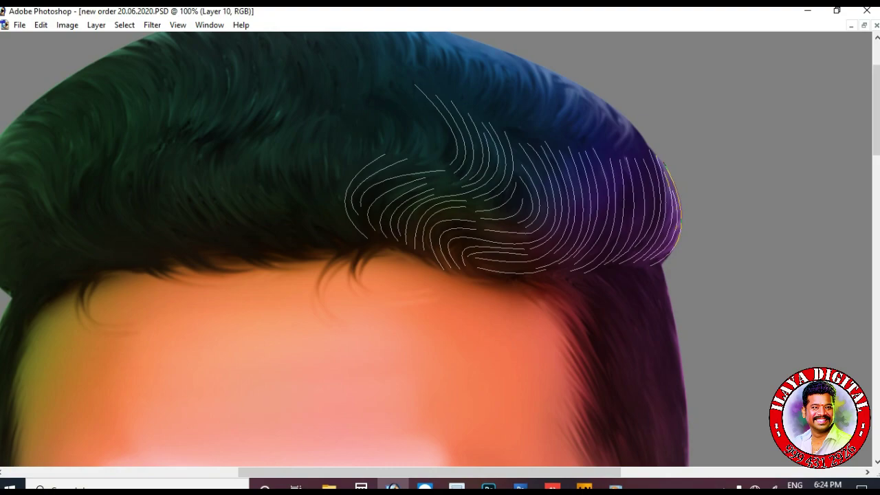
{"action": "left_click_drag", "start_coordinate": [401, 167], "coordinate": [320, 167]}
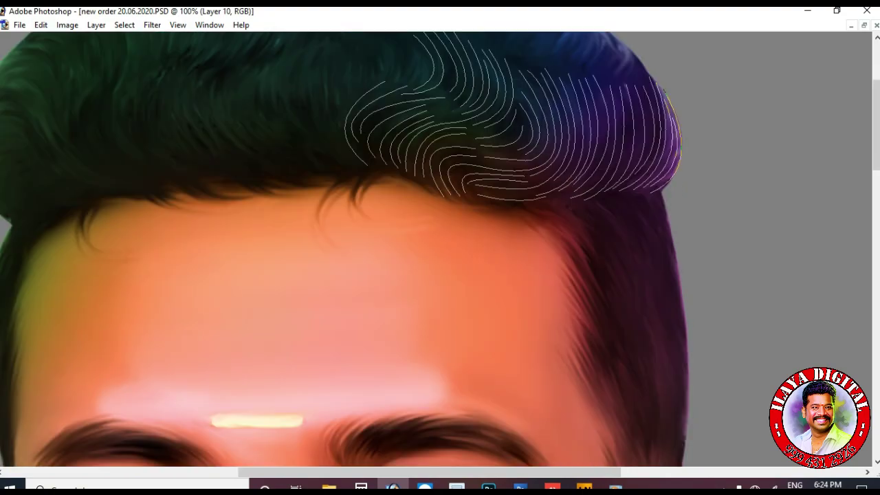
Step: Draw a row of curved strand paths on the dark green front hair beside the central wave, ending above the forehead
{"action": "left_click", "coordinate": [215, 141]}
{"action": "left_click_drag", "start_coordinate": [273, 235], "coordinate": [396, 242]}
{"action": "left_click", "coordinate": [289, 125]}
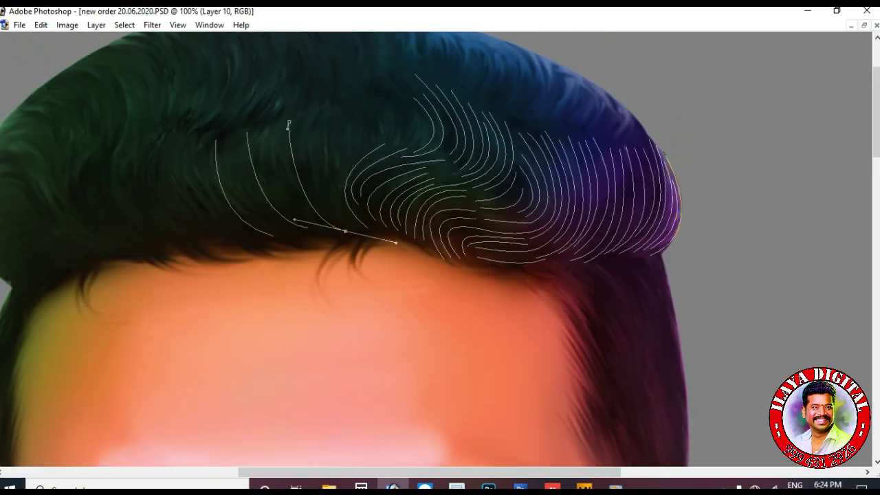
{"action": "left_click_drag", "start_coordinate": [308, 227], "coordinate": [357, 241]}
{"action": "left_click", "coordinate": [226, 138]}
{"action": "left_click_drag", "start_coordinate": [276, 234], "coordinate": [340, 244]}
Step: Draw curved strand paths in the gap between the dark green front row and the central wave
{"action": "scroll", "coordinate": [344, 248], "scroll_direction": "up", "scroll_amount": 3}
{"action": "left_click", "coordinate": [323, 210]}
{"action": "left_click_drag", "start_coordinate": [347, 333], "coordinate": [401, 357]}
{"action": "left_click", "coordinate": [343, 213]}
{"action": "left_click", "coordinate": [356, 222]}
{"action": "left_click_drag", "start_coordinate": [350, 318], "coordinate": [381, 353]}
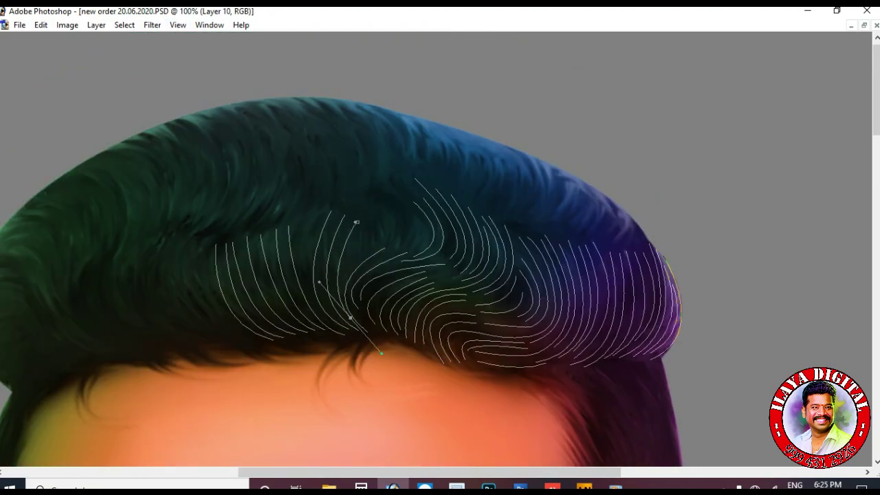
{"action": "left_click", "coordinate": [373, 237]}
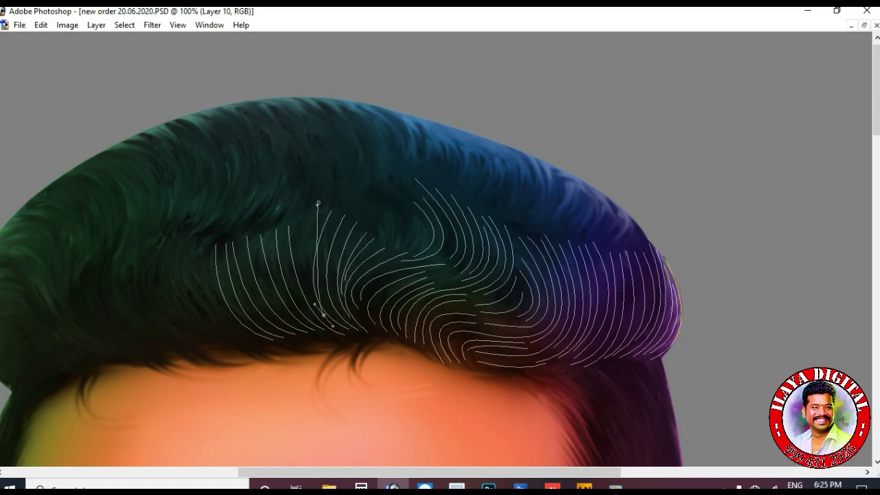
Step: Fill the gaps in the dark green front row with intermediate strand paths
{"action": "left_click", "coordinate": [283, 224]}
{"action": "left_click_drag", "start_coordinate": [309, 315], "coordinate": [319, 338]}
{"action": "left_click", "coordinate": [255, 237]}
Step: Draw curved strand paths from the top outline of the crown down towards the central wave
{"action": "scroll", "coordinate": [242, 238], "scroll_direction": "up", "scroll_amount": 1}
{"action": "left_click_drag", "start_coordinate": [388, 194], "coordinate": [365, 236]}
{"action": "mouse_move", "coordinate": [412, 191]}
{"action": "left_mouse_down"}
{"action": "mouse_move", "coordinate": [407, 206]}
{"action": "mouse_move", "coordinate": [355, 231]}
{"action": "left_mouse_up"}
{"action": "left_click", "coordinate": [333, 107]}
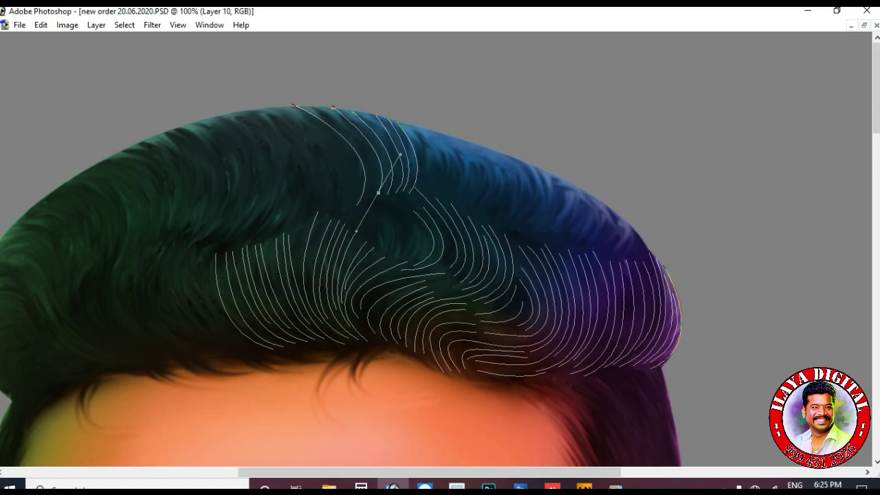
{"action": "key", "text": "Return"}
Step: Continue the crown strand paths into the green section, filling the space beside the existing crown strands
{"action": "left_click", "coordinate": [247, 108]}
{"action": "left_click_drag", "start_coordinate": [276, 230], "coordinate": [227, 275]}
{"action": "key", "text": "Return"}
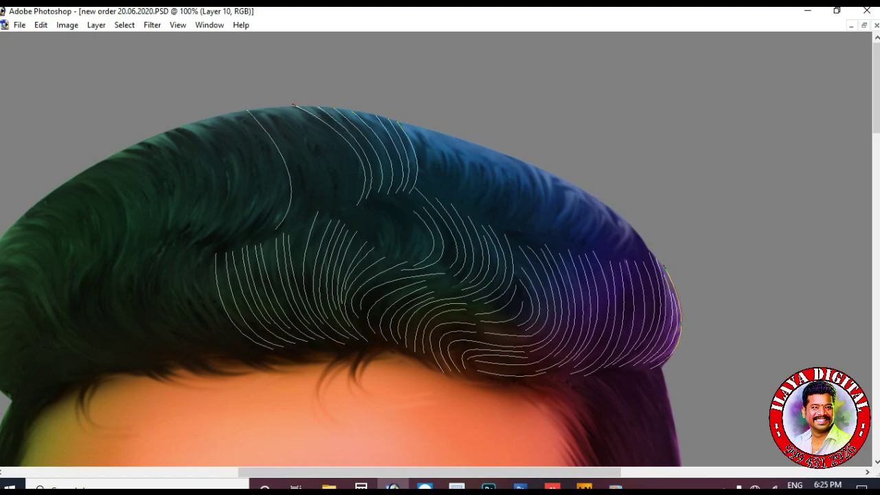
{"action": "left_click", "coordinate": [277, 108]}
{"action": "left_click_drag", "start_coordinate": [306, 217], "coordinate": [278, 254]}
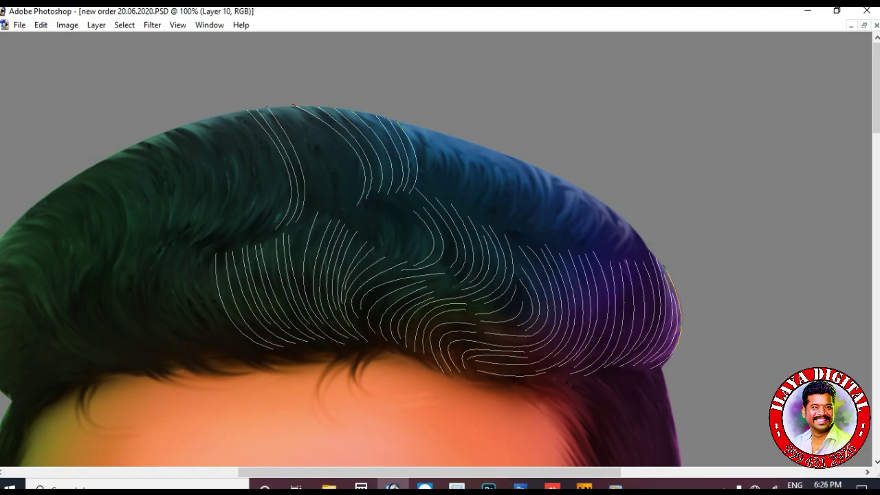
{"action": "left_click", "coordinate": [299, 115]}
{"action": "left_click_drag", "start_coordinate": [340, 200], "coordinate": [319, 233]}
{"action": "key", "text": "Return"}
Step: Add strand paths in the remaining central gaps and stroke all the drawn hair paths in yellow
{"action": "left_click", "coordinate": [320, 205]}
{"action": "left_click_drag", "start_coordinate": [323, 323], "coordinate": [283, 290]}
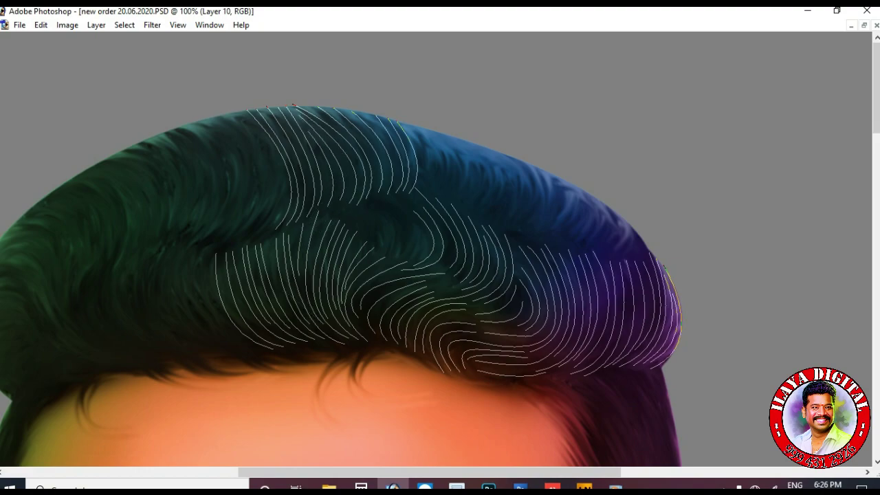
{"action": "scroll", "coordinate": [395, 241], "scroll_direction": "down", "scroll_amount": 3}
{"action": "left_click", "coordinate": [396, 128]}
{"action": "left_click_drag", "start_coordinate": [393, 189], "coordinate": [368, 205]}
{"action": "key", "text": "Return"}
{"action": "left_click", "coordinate": [383, 127]}
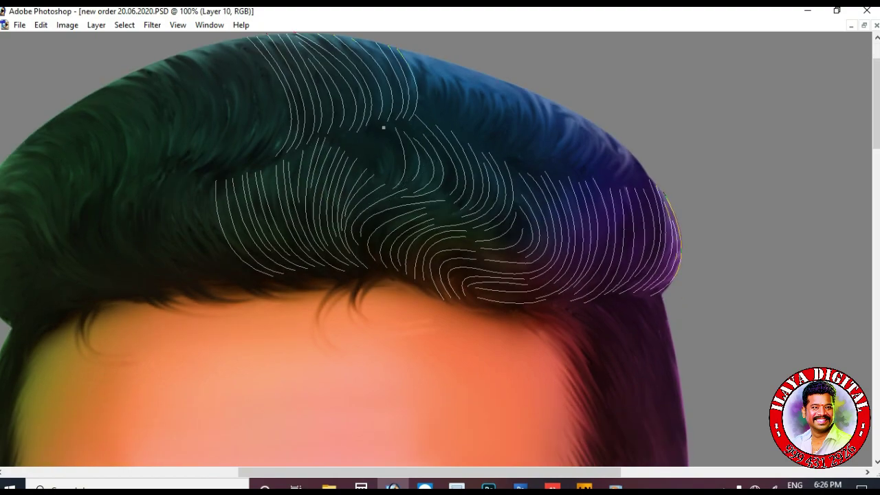
{"action": "scroll", "coordinate": [440, 249], "scroll_direction": "up", "scroll_amount": 2}
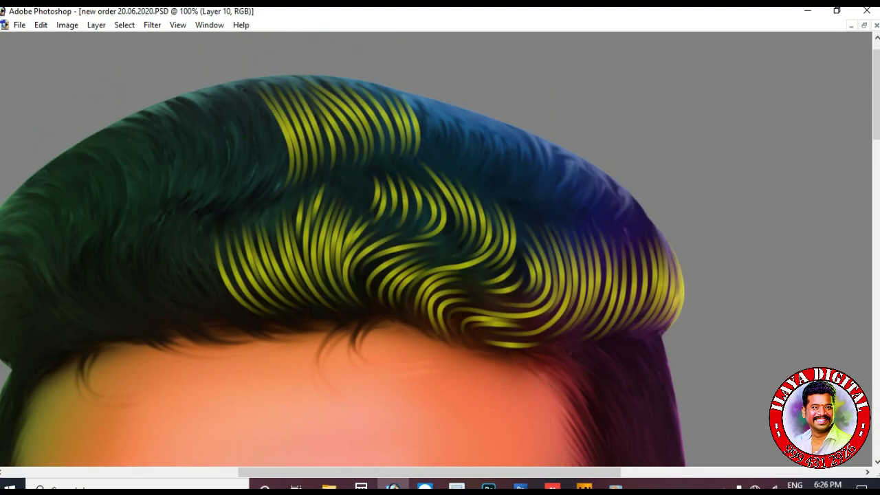
Step: Draw a long S-shaped strand path from the unpainted green outer edge towards the hairline, with a parallel strand beside it
{"action": "key", "text": "ctrl+minus"}
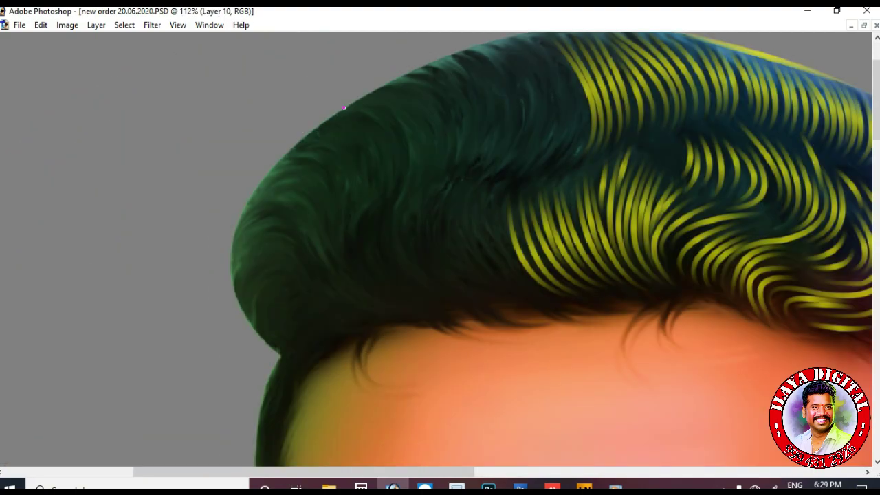
{"action": "left_click", "coordinate": [344, 108]}
{"action": "left_click_drag", "start_coordinate": [394, 203], "coordinate": [356, 315]}
{"action": "left_click_drag", "start_coordinate": [458, 309], "coordinate": [550, 320]}
{"action": "key", "text": "Return"}
{"action": "left_click", "coordinate": [407, 202]}
{"action": "left_click_drag", "start_coordinate": [473, 300], "coordinate": [556, 306]}
{"action": "key", "text": "Return"}
Step: Add parallel curved strand paths in the lower green hair, progressing towards the yellow strands
{"action": "left_click", "coordinate": [420, 195]}
{"action": "key", "text": "Return"}
{"action": "left_click_drag", "start_coordinate": [474, 292], "coordinate": [570, 308]}
{"action": "key", "text": "Return"}
{"action": "key", "text": "Return"}
{"action": "left_click", "coordinate": [474, 184]}
{"action": "left_click_drag", "start_coordinate": [522, 293], "coordinate": [605, 311]}
{"action": "key", "text": "Return"}
Step: Draw loose strand paths along the hairline and over the two stray wisps on the forehead
{"action": "left_click", "coordinate": [471, 289]}
{"action": "key", "text": "Return"}
{"action": "left_click", "coordinate": [468, 306]}
{"action": "key", "text": "Return"}
{"action": "left_click", "coordinate": [435, 316]}
{"action": "mouse_move", "coordinate": [554, 327]}
{"action": "left_mouse_down"}
{"action": "mouse_move", "coordinate": [612, 329]}
{"action": "mouse_move", "coordinate": [615, 392]}
{"action": "left_mouse_up"}
{"action": "key", "text": "Return"}
{"action": "left_click", "coordinate": [704, 293]}
{"action": "left_click_drag", "start_coordinate": [665, 339], "coordinate": [660, 371]}
{"action": "key", "text": "Return"}
{"action": "left_click_drag", "start_coordinate": [615, 310], "coordinate": [632, 311]}
{"action": "key", "text": "Return"}
Step: Draw a strand path beside the lower yellow strands and long strand paths from the crown outline towards the hairline
{"action": "scroll", "coordinate": [625, 406], "scroll_direction": "up", "scroll_amount": 2}
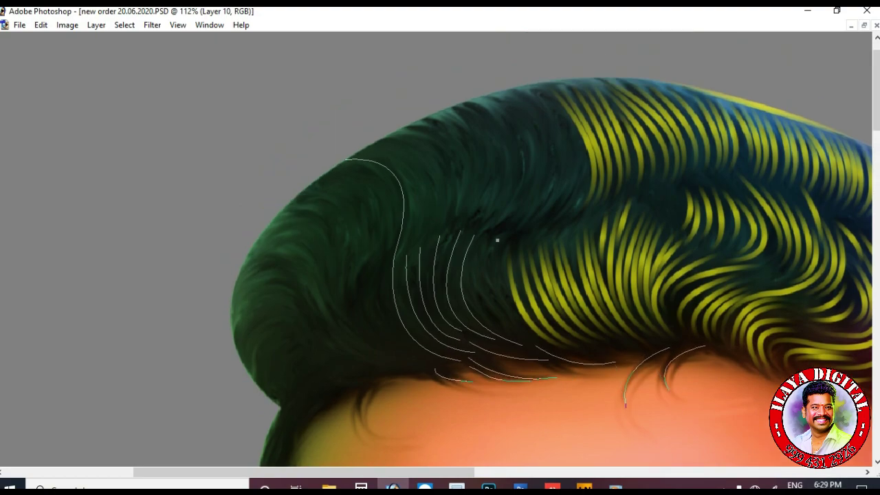
{"action": "left_click", "coordinate": [505, 239]}
{"action": "left_click_drag", "start_coordinate": [512, 310], "coordinate": [515, 318]}
{"action": "scroll", "coordinate": [514, 318], "scroll_direction": "up", "scroll_amount": 1}
{"action": "left_click", "coordinate": [424, 152]}
{"action": "left_click_drag", "start_coordinate": [474, 271], "coordinate": [494, 240]}
{"action": "left_click_drag", "start_coordinate": [474, 368], "coordinate": [523, 383]}
{"action": "key", "text": "Return"}
{"action": "left_click", "coordinate": [425, 153]}
{"action": "left_click_drag", "start_coordinate": [459, 293], "coordinate": [451, 323]}
{"action": "left_click_drag", "start_coordinate": [480, 369], "coordinate": [522, 388]}
{"action": "key", "text": "Return"}
Step: Add parallel strand paths from the green crown outline down to the dark parting in the middle
{"action": "left_click", "coordinate": [441, 148]}
{"action": "left_click_drag", "start_coordinate": [491, 267], "coordinate": [540, 174]}
{"action": "key", "text": "Return"}
{"action": "left_click", "coordinate": [436, 153]}
{"action": "left_click_drag", "start_coordinate": [489, 258], "coordinate": [518, 173]}
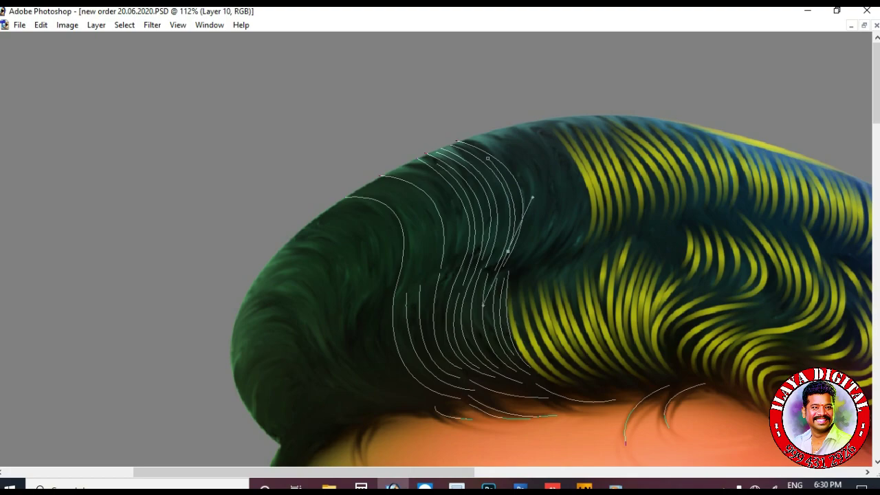
Step: Draw curved strand paths on the crown right beside the yellow crown strands
{"action": "left_click", "coordinate": [507, 125]}
{"action": "left_click_drag", "start_coordinate": [537, 258], "coordinate": [482, 321]}
{"action": "key", "text": "Return"}
{"action": "left_click", "coordinate": [523, 122]}
{"action": "left_click_drag", "start_coordinate": [556, 250], "coordinate": [508, 309]}
{"action": "key", "text": "Return"}
Step: Fill the remaining gaps in the green crown and lower front hair with intermediate strand paths
{"action": "left_click", "coordinate": [412, 161]}
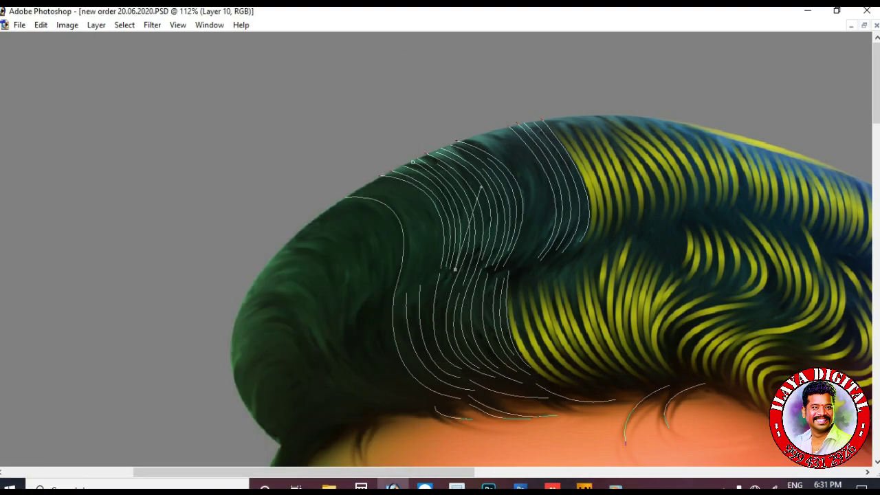
{"action": "left_click_drag", "start_coordinate": [457, 359], "coordinate": [494, 396]}
{"action": "key", "text": "super"}
{"action": "key", "text": "super"}
{"action": "left_click_drag", "start_coordinate": [539, 397], "coordinate": [537, 379]}
{"action": "left_click_drag", "start_coordinate": [411, 283], "coordinate": [384, 342]}
{"action": "key", "text": "Return"}
{"action": "left_click_drag", "start_coordinate": [528, 263], "coordinate": [481, 241]}
{"action": "scroll", "coordinate": [482, 347], "scroll_direction": "down", "scroll_amount": 3}
{"action": "key", "text": "Escape"}
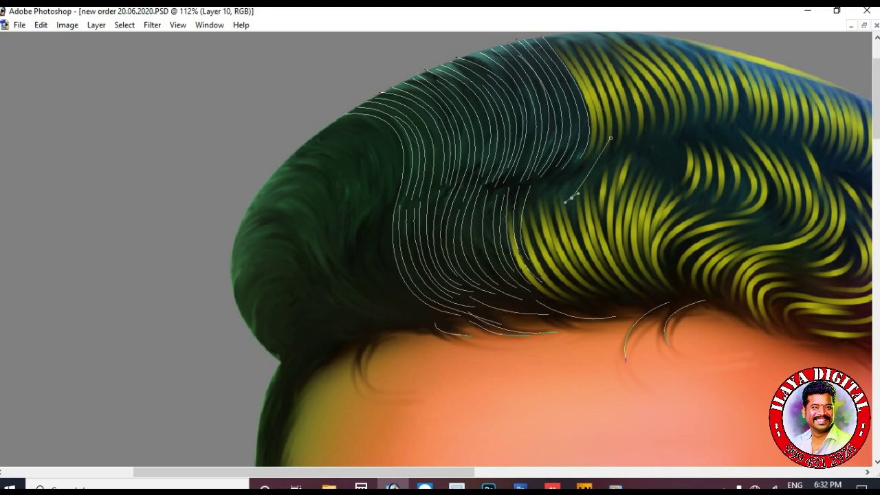
Step: Stroke the drawn green-section hair paths in yellow
{"action": "right_click", "coordinate": [641, 156]}
{"action": "left_click", "coordinate": [680, 251]}
{"action": "key", "text": "Return"}
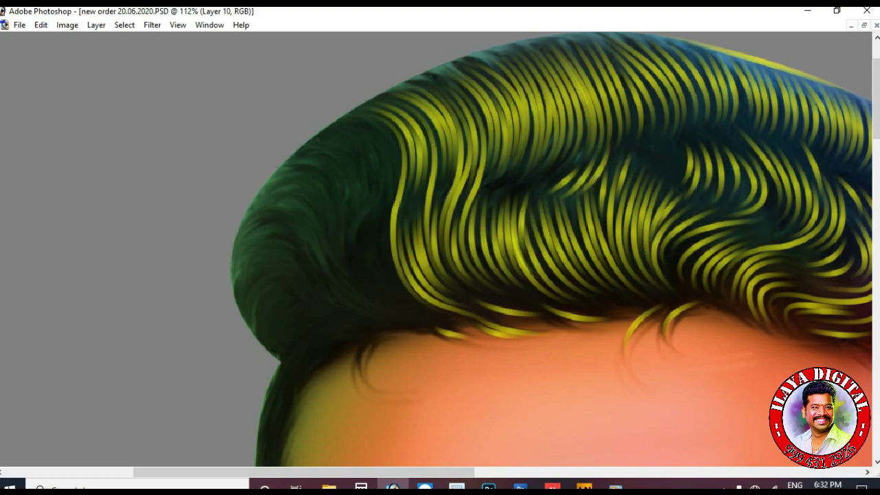
Step: Draw long sweeping strand paths from the green outer side edge over the curl towards the hairline
{"action": "scroll", "coordinate": [330, 149], "scroll_direction": "down", "scroll_amount": 3}
{"action": "scroll", "coordinate": [234, 144], "scroll_direction": "down", "scroll_amount": 1}
{"action": "left_click", "coordinate": [234, 144]}
{"action": "mouse_move", "coordinate": [324, 150]}
{"action": "left_mouse_down"}
{"action": "mouse_move", "coordinate": [350, 226]}
{"action": "mouse_move", "coordinate": [342, 207]}
{"action": "left_mouse_up"}
{"action": "left_click", "coordinate": [418, 221]}
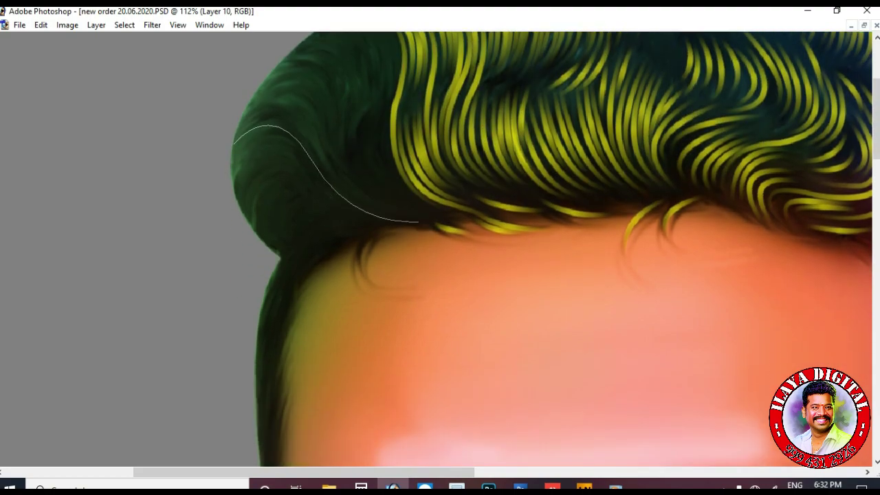
{"action": "left_click", "coordinate": [420, 210]}
{"action": "left_click", "coordinate": [262, 87]}
{"action": "left_click", "coordinate": [419, 199]}
Step: Draw another sweeping strand path from the outer edge, ending in a curled tip at the forehead
{"action": "mouse_move", "coordinate": [341, 164]}
{"action": "left_mouse_down"}
{"action": "mouse_move", "coordinate": [350, 196]}
{"action": "mouse_move", "coordinate": [360, 190]}
{"action": "left_mouse_up"}
{"action": "left_click", "coordinate": [258, 88]}
{"action": "left_click_drag", "start_coordinate": [442, 208], "coordinate": [516, 208]}
{"action": "left_click", "coordinate": [505, 231]}
{"action": "key", "text": "Return"}
Step: Draw short, slightly curved strand paths in the dark gap beside the yellow strands
{"action": "left_click_drag", "start_coordinate": [371, 97], "coordinate": [370, 171]}
{"action": "left_click", "coordinate": [386, 98]}
{"action": "mouse_move", "coordinate": [418, 199]}
{"action": "left_mouse_down"}
{"action": "mouse_move", "coordinate": [437, 209]}
{"action": "mouse_move", "coordinate": [424, 209]}
{"action": "left_mouse_up"}
{"action": "left_click", "coordinate": [376, 99]}
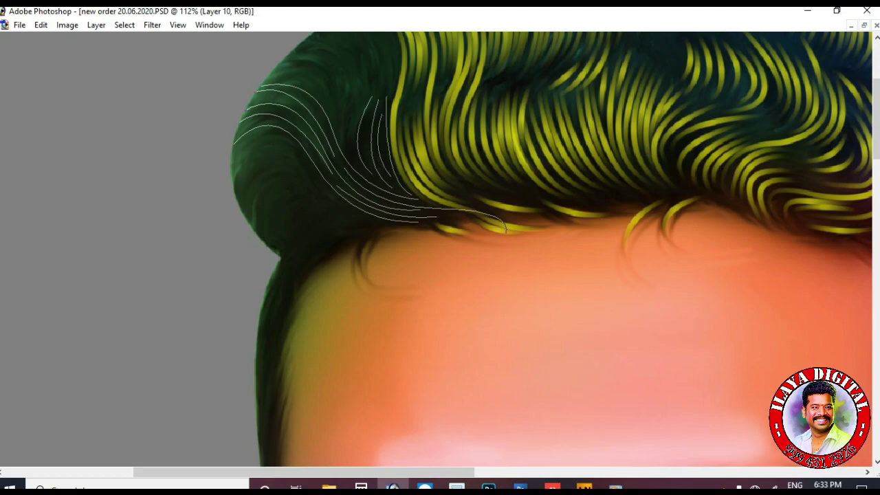
Step: Fill the upper outer side of the green hair with curved strand paths running in from the outline
{"action": "scroll", "coordinate": [419, 206], "scroll_direction": "up", "scroll_amount": 1}
{"action": "left_click", "coordinate": [310, 122]}
{"action": "left_click_drag", "start_coordinate": [378, 172], "coordinate": [378, 227]}
{"action": "left_click", "coordinate": [291, 132]}
{"action": "left_click_drag", "start_coordinate": [347, 189], "coordinate": [357, 246]}
{"action": "left_click", "coordinate": [341, 122]}
{"action": "left_click_drag", "start_coordinate": [368, 178], "coordinate": [353, 214]}
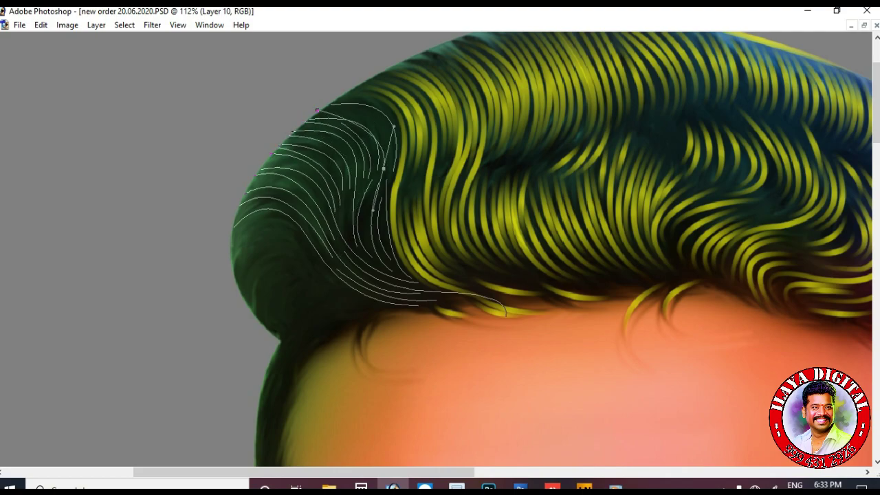
{"action": "key", "text": "Return"}
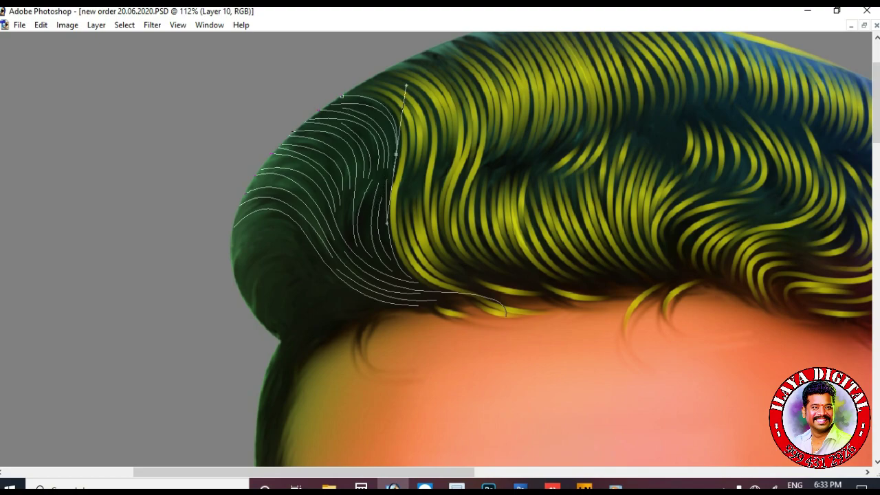
Step: Add one more strand path in the gap between the sweeping strands at the outer side edge
{"action": "scroll", "coordinate": [371, 121], "scroll_direction": "down", "scroll_amount": 2}
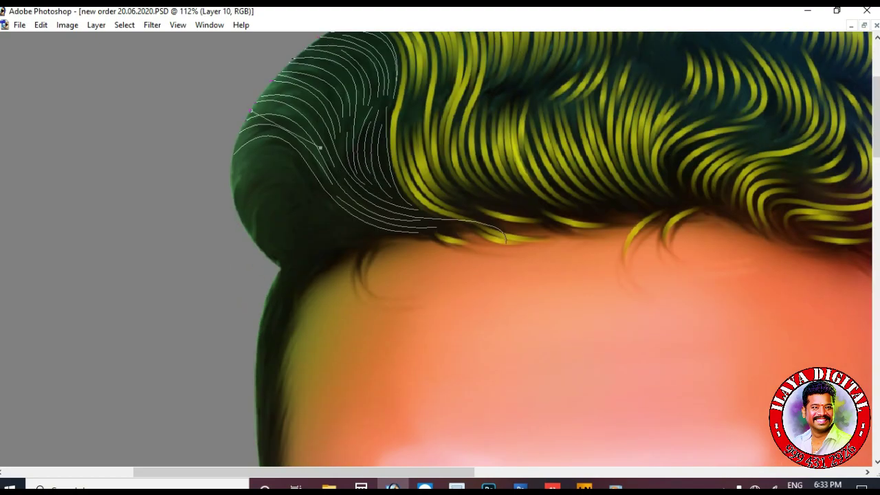
{"action": "left_click_drag", "start_coordinate": [252, 110], "coordinate": [302, 148]}
{"action": "key", "text": "Return"}
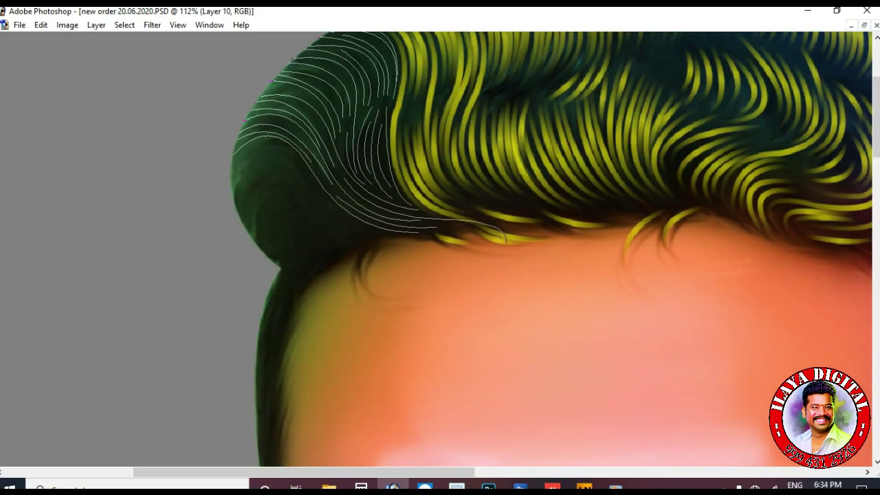
Step: Stroke the curved strand paths on the upper outer side of the green hair in yellow
{"action": "right_click", "coordinate": [463, 94]}
{"action": "left_click", "coordinate": [492, 183]}
{"action": "key", "text": "Return"}
{"action": "key", "text": "ctrl+minus"}
{"action": "key", "text": "ctrl+minus"}
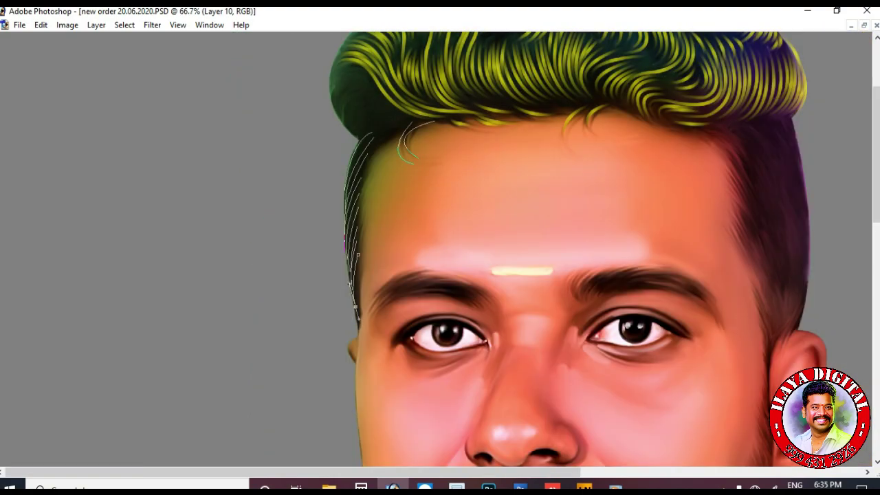
Step: Draw strand paths down the narrow side hair and across the lower outer curl of the hair, and stroke them in yellow
{"action": "scroll", "coordinate": [440, 247], "scroll_direction": "up", "scroll_amount": 3}
{"action": "key", "text": "ctrl+h"}
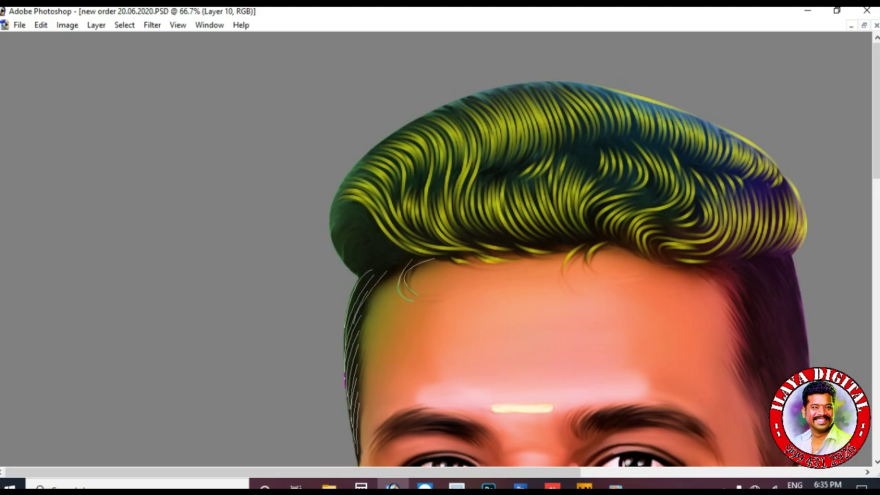
{"action": "left_click_drag", "start_coordinate": [330, 219], "coordinate": [379, 234]}
{"action": "key", "text": "Return"}
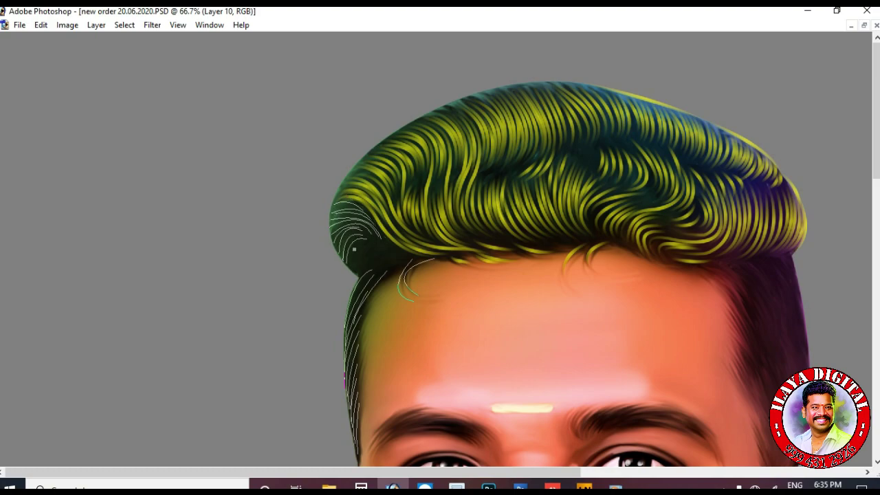
{"action": "key", "text": "Return"}
Step: Fill the dark lower corner of the outer curl with short curved yellow strands and delete their paths
{"action": "scroll", "coordinate": [569, 250], "scroll_direction": "down", "scroll_amount": 2}
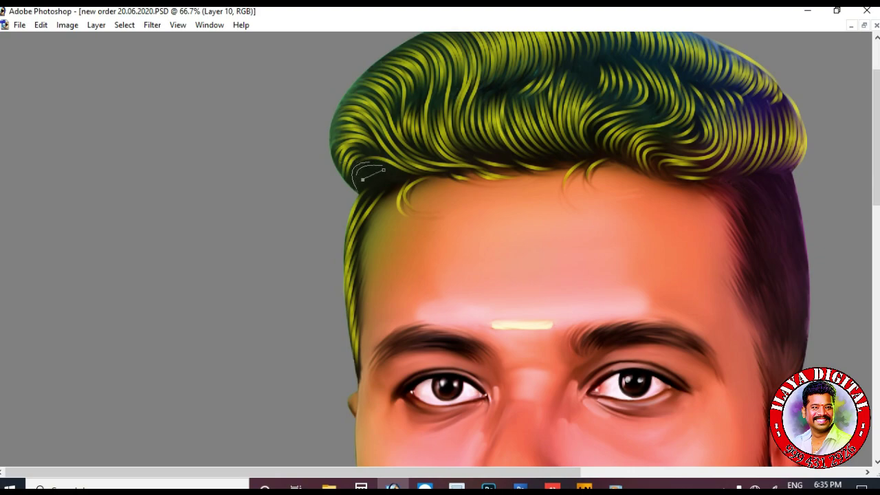
{"action": "right_click", "coordinate": [483, 231]}
{"action": "left_click", "coordinate": [522, 254]}
{"action": "scroll", "coordinate": [569, 249], "scroll_direction": "up", "scroll_amount": 2}
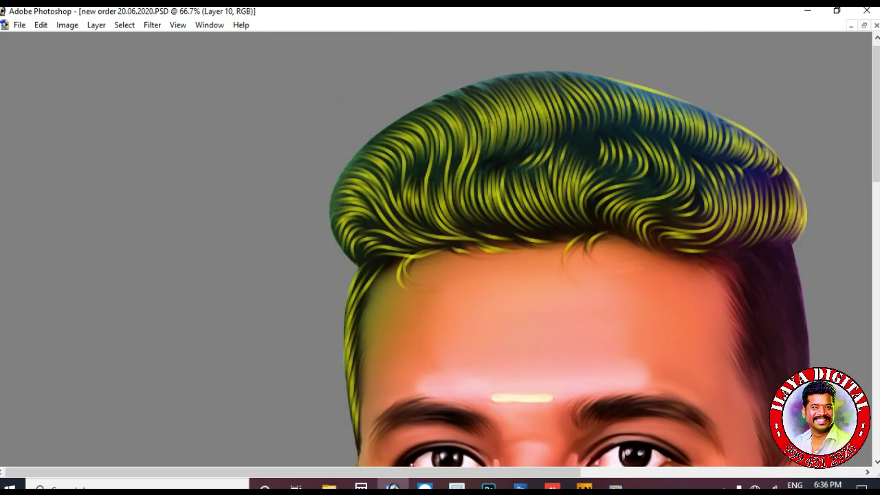
Step: Trace the outer outline of the hair from the lower curl over the crown with a curved path and stroke it
{"action": "mouse_move", "coordinate": [333, 254]}
{"action": "left_mouse_down"}
{"action": "mouse_move", "coordinate": [364, 141]}
{"action": "mouse_move", "coordinate": [456, 86]}
{"action": "mouse_move", "coordinate": [605, 75]}
{"action": "left_mouse_up"}
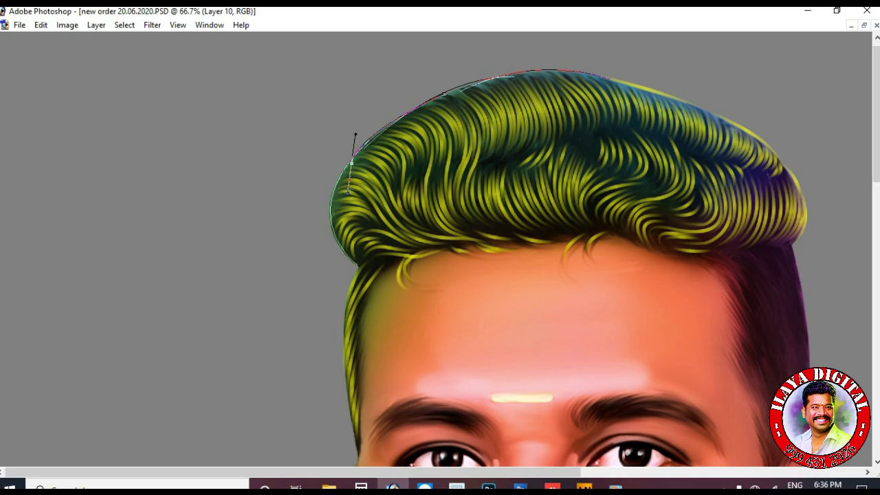
{"action": "scroll", "coordinate": [353, 138], "scroll_direction": "down", "scroll_amount": 4}
{"action": "left_click_drag", "start_coordinate": [357, 299], "coordinate": [372, 325]}
{"action": "right_click", "coordinate": [427, 127]}
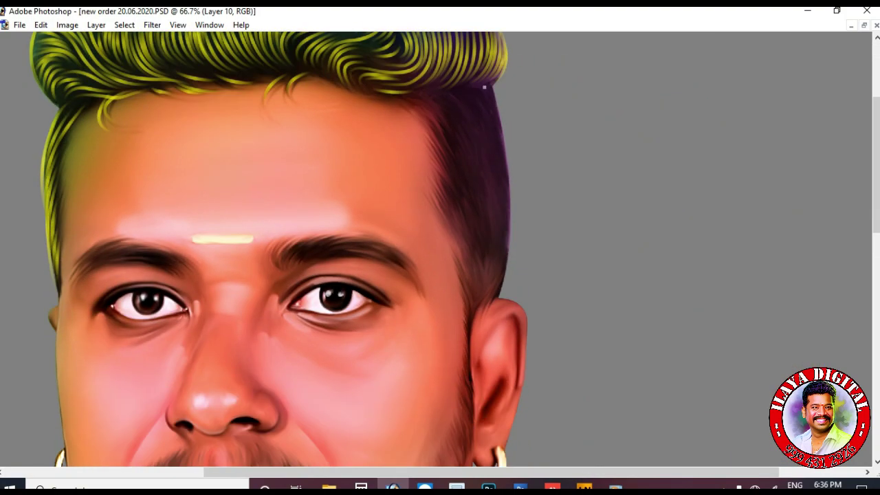
Step: Draw strand paths along the outer edge of the side hair above the fully visible ear and stroke them in yellow
{"action": "left_click_drag", "start_coordinate": [515, 255], "coordinate": [501, 305]}
{"action": "right_click", "coordinate": [471, 107]}
{"action": "left_click", "coordinate": [495, 195]}
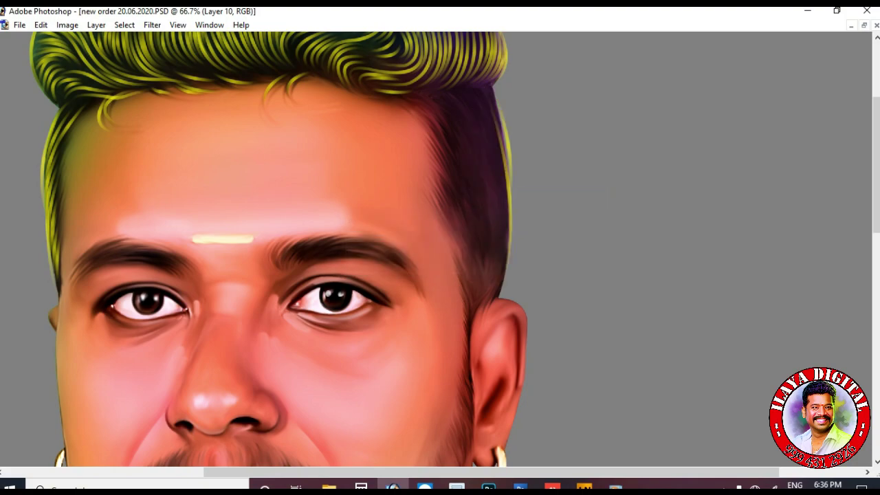
Step: Draw curved strand paths across the top of that side hair and along the adjoining bulge's outline, and stroke them in yellow
{"action": "mouse_move", "coordinate": [426, 94]}
{"action": "left_mouse_down"}
{"action": "mouse_move", "coordinate": [492, 182]}
{"action": "mouse_move", "coordinate": [501, 180]}
{"action": "left_mouse_up"}
{"action": "left_click", "coordinate": [460, 90]}
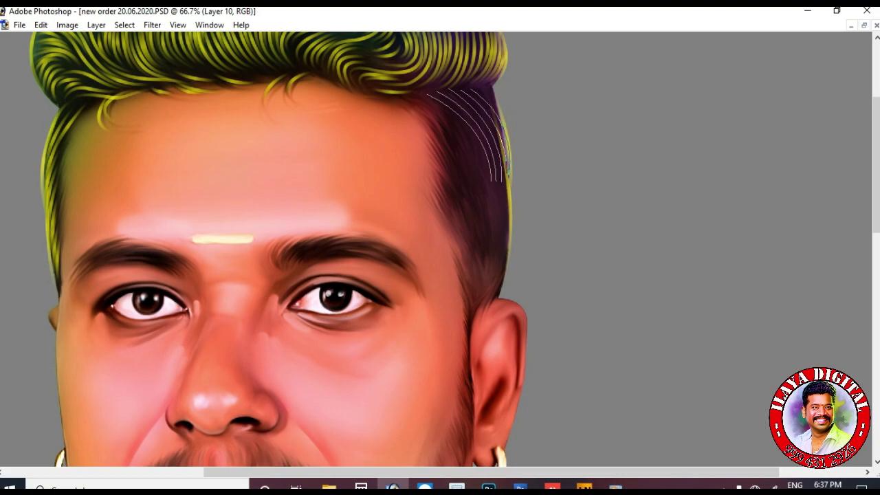
{"action": "scroll", "coordinate": [481, 123], "scroll_direction": "up", "scroll_amount": 3}
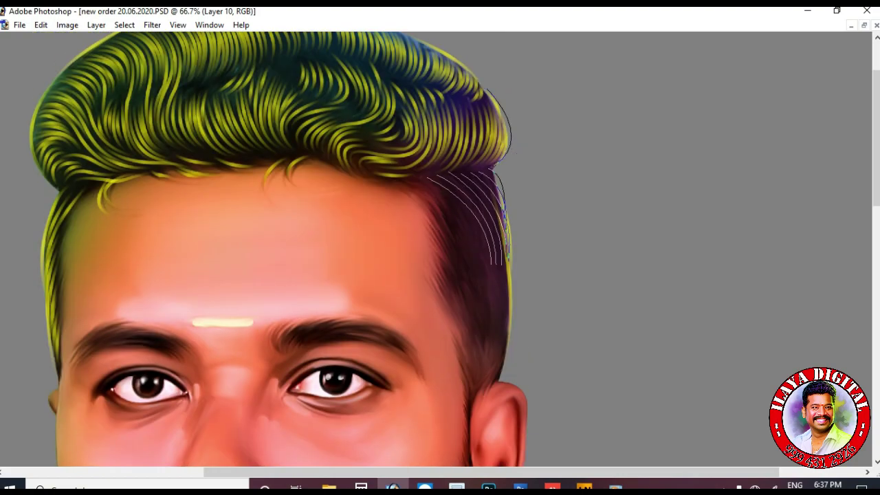
{"action": "scroll", "coordinate": [481, 206], "scroll_direction": "down", "scroll_amount": 3}
Step: Fill the middle of the side hair with long curved strand paths running from the temple toward the ear, and stroke them
{"action": "left_click_drag", "start_coordinate": [485, 258], "coordinate": [480, 309]}
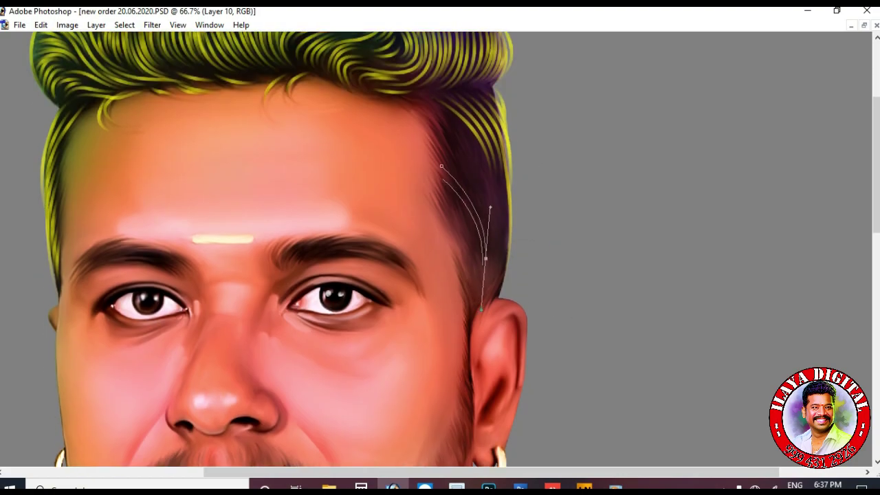
{"action": "key", "text": "Return"}
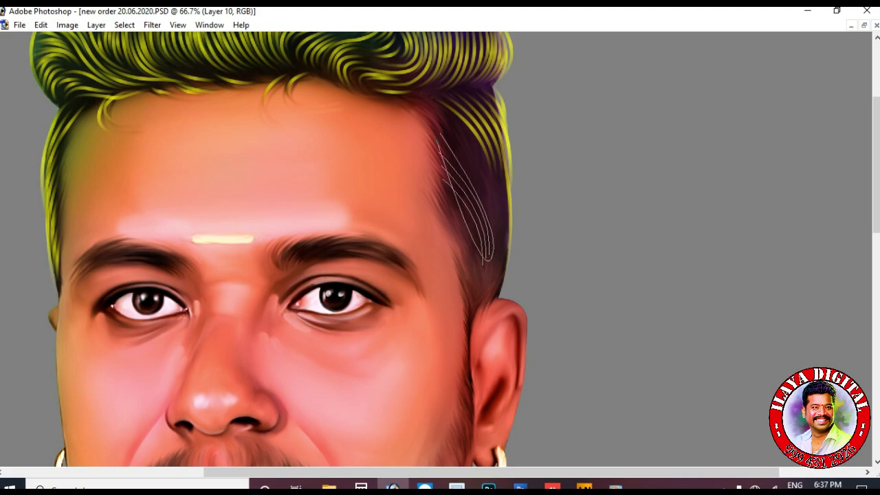
{"action": "left_click", "coordinate": [435, 102]}
{"action": "left_click_drag", "start_coordinate": [505, 195], "coordinate": [509, 229]}
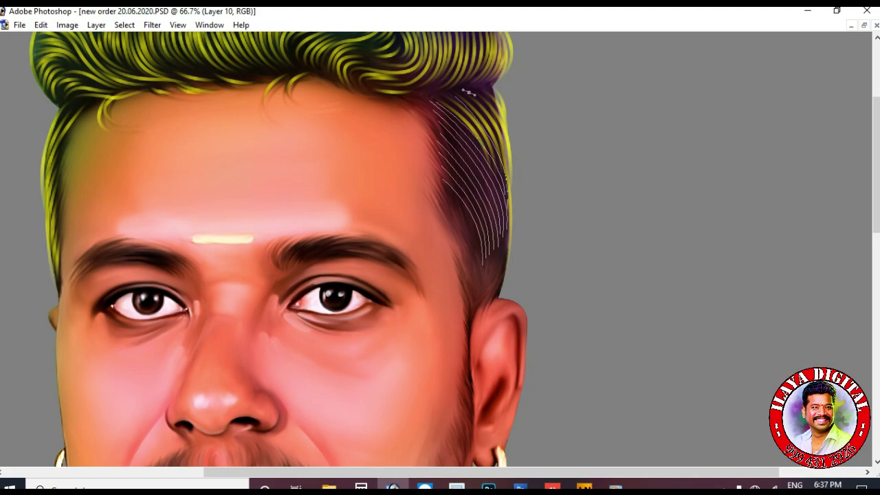
{"action": "right_click", "coordinate": [596, 83]}
{"action": "key", "text": "Escape"}
Step: Draw curved strand paths over the lower side hair from the temple to the top of the ear, and stroke them in yellow
{"action": "scroll", "coordinate": [275, 248], "scroll_direction": "down", "scroll_amount": 4}
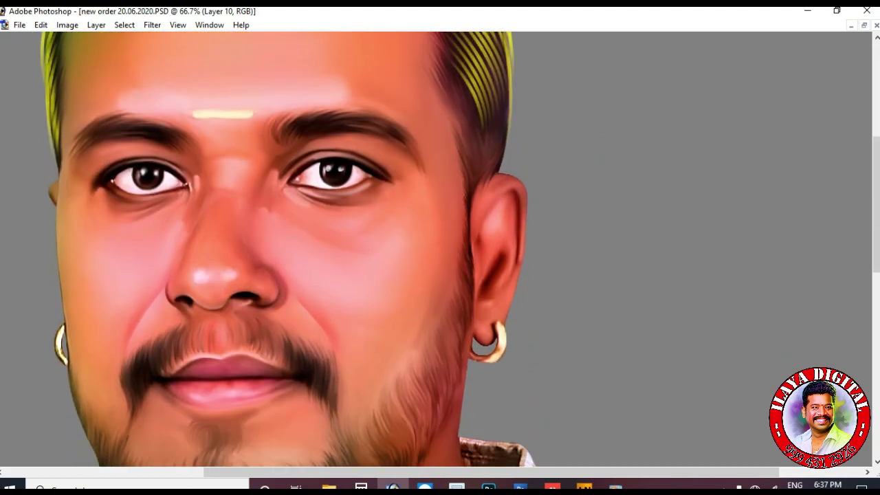
{"action": "left_click", "coordinate": [443, 99]}
{"action": "left_click_drag", "start_coordinate": [471, 193], "coordinate": [464, 238]}
{"action": "left_click_drag", "start_coordinate": [480, 147], "coordinate": [485, 141]}
{"action": "left_click", "coordinate": [440, 60]}
{"action": "left_click_drag", "start_coordinate": [484, 172], "coordinate": [476, 219]}
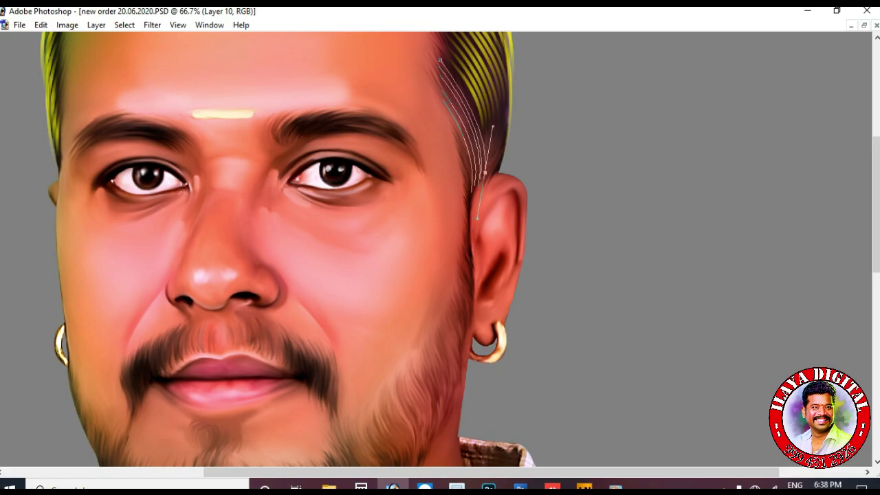
{"action": "key", "text": "F2"}
{"action": "key", "text": "F2"}
{"action": "right_click", "coordinate": [570, 135]}
{"action": "key", "text": "Escape"}
Step: Draw curved strand paths around the outer lower corner of the top hair and stroke them in yellow
{"action": "scroll", "coordinate": [609, 206], "scroll_direction": "up", "scroll_amount": 5}
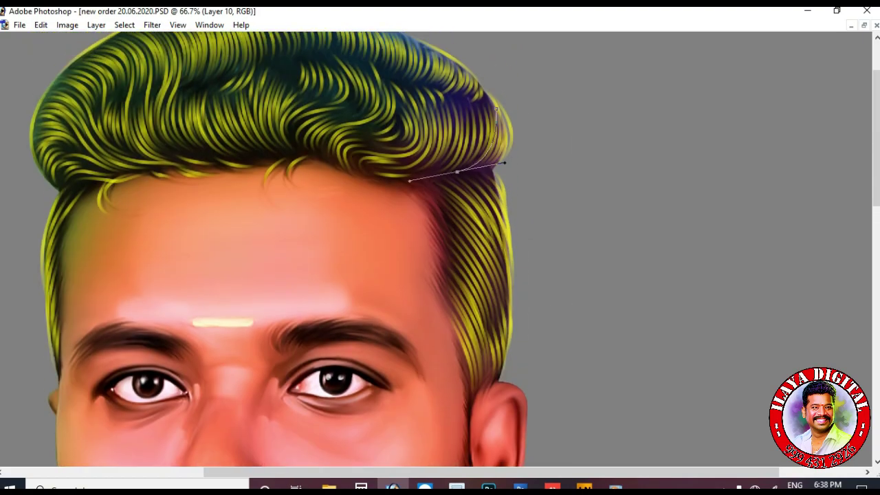
{"action": "right_click", "coordinate": [569, 161]}
{"action": "left_click", "coordinate": [628, 249]}
{"action": "key", "text": "Return"}
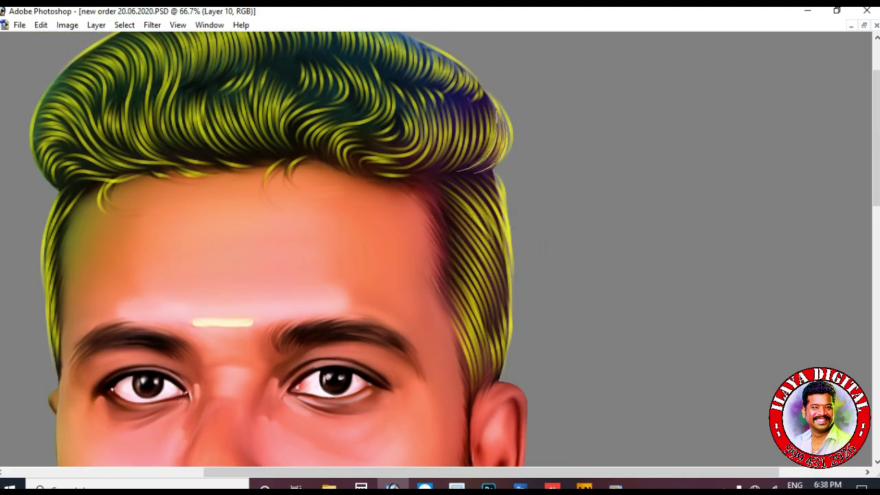
Step: Stroke the remaining strand paths and bring back the hidden tool and layer palettes
{"action": "scroll", "coordinate": [440, 247], "scroll_direction": "down", "scroll_amount": 5}
{"action": "key", "text": "ctrl+minus"}
{"action": "key", "text": "ctrl+minus"}
{"action": "scroll", "coordinate": [440, 247], "scroll_direction": "up", "scroll_amount": 3}
{"action": "right_click", "coordinate": [416, 180]}
{"action": "left_click", "coordinate": [475, 268]}
{"action": "key", "text": "Return"}
{"action": "key", "text": "Tab"}
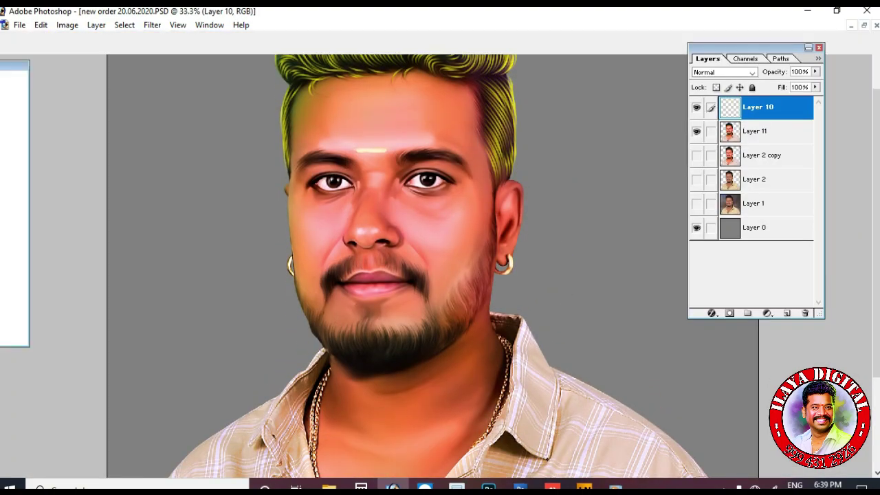
Step: Shift the hue of the yellow strand layer, Layer 10, to -29 with Hue/Saturation
{"action": "key", "text": "i"}
{"action": "key", "text": "ctrl+u"}
{"action": "key", "text": "Down"}
{"action": "key", "text": "Down"}
{"action": "key", "text": "Down"}
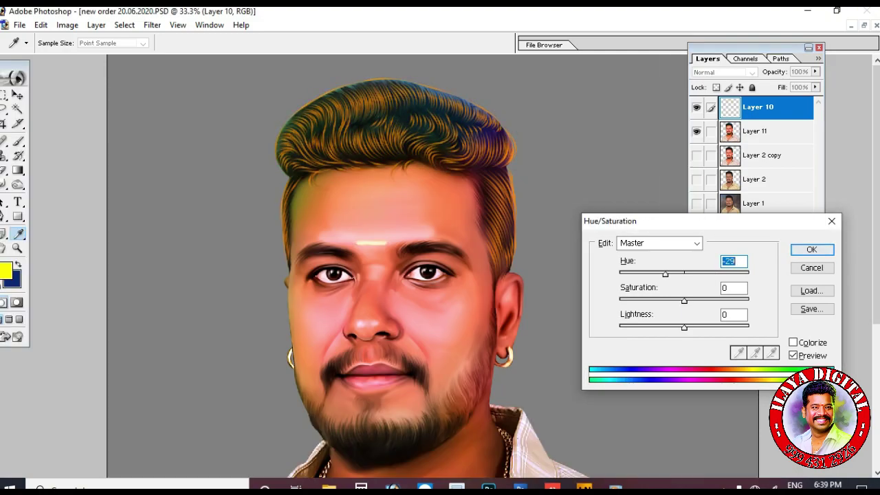
{"action": "key", "text": "Return"}
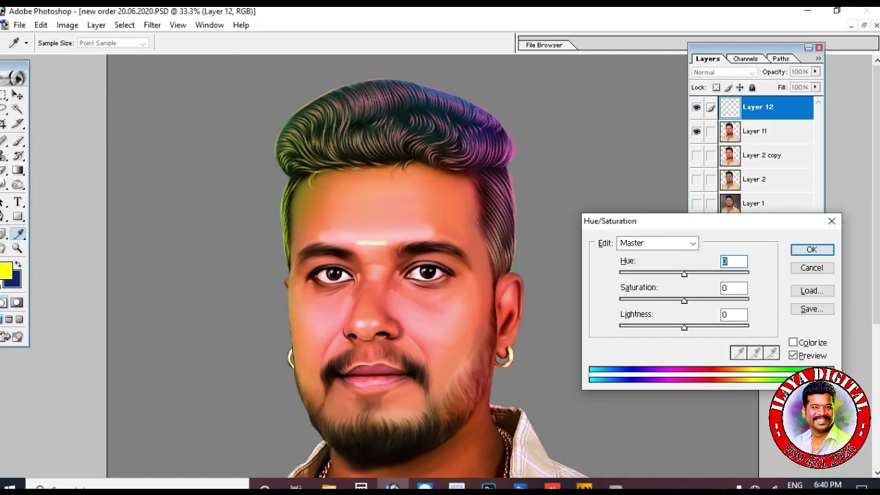
Step: Shift the hue of the strands on Layer 12 to +23 with Hue/Saturation
{"action": "key", "text": "Down"}
{"action": "key", "text": "Down"}
{"action": "key", "text": "Down"}
{"action": "key", "text": "Down"}
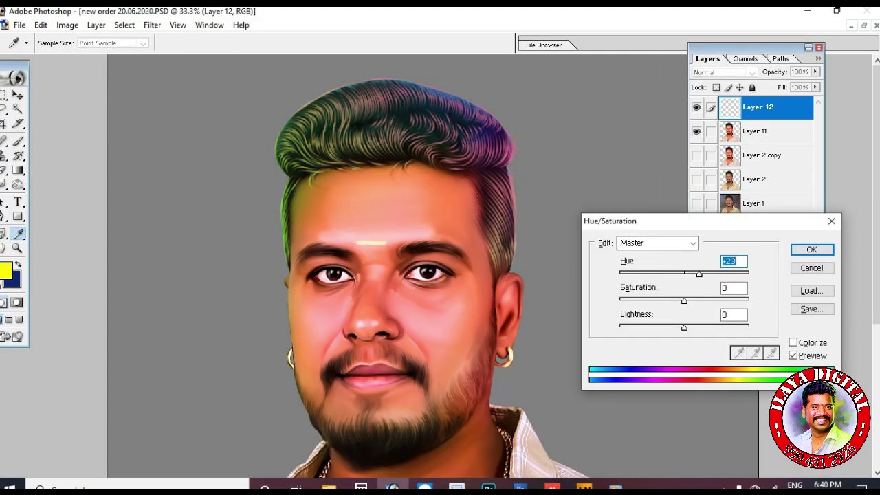
{"action": "key", "text": "Return"}
{"action": "key", "text": "v"}
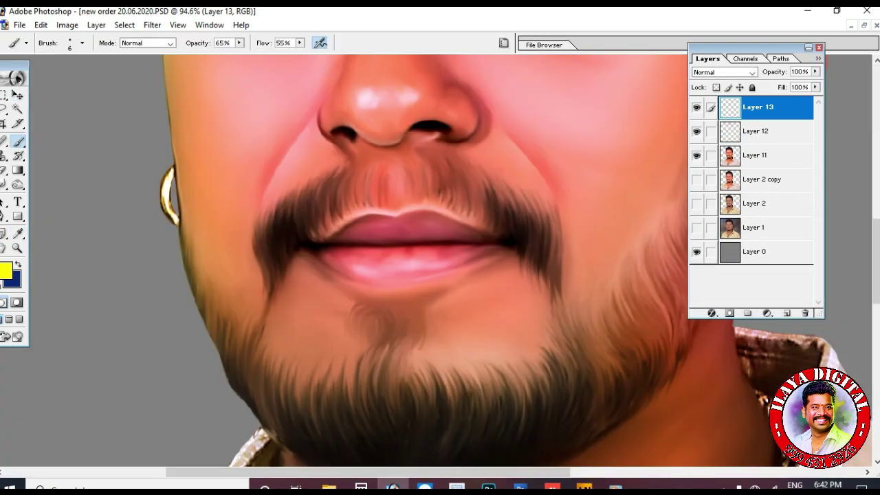
Step: Set the foreground color to light blue, hex 73BAC9
{"action": "left_click", "coordinate": [6, 272]}
{"action": "left_click", "coordinate": [773, 279]}
{"action": "left_click", "coordinate": [678, 236]}
{"action": "left_click", "coordinate": [664, 231]}
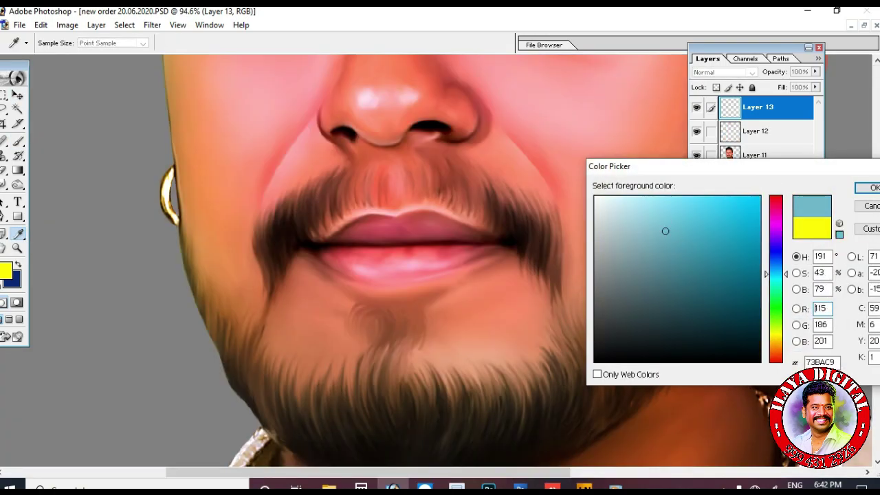
{"action": "key", "text": "Return"}
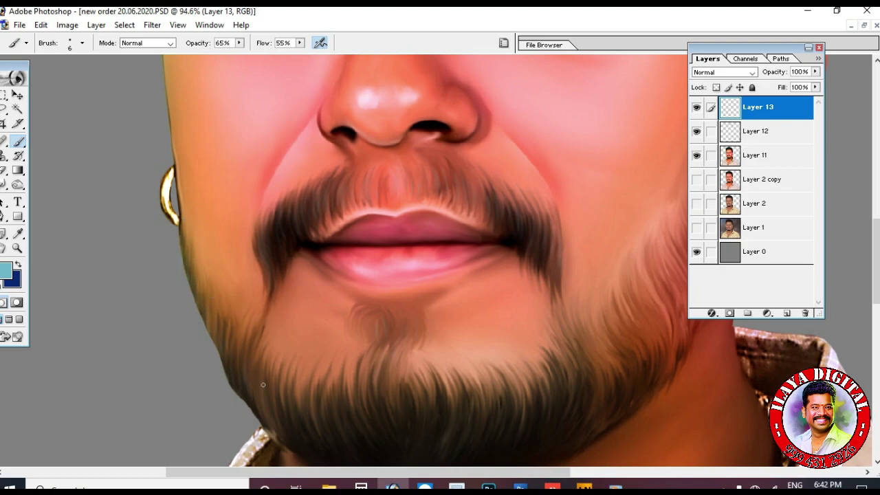
Step: Paint fine light blue hair strands over the dark chin beard on Layer 13
{"action": "scroll", "coordinate": [462, 384], "scroll_direction": "down", "scroll_amount": 5}
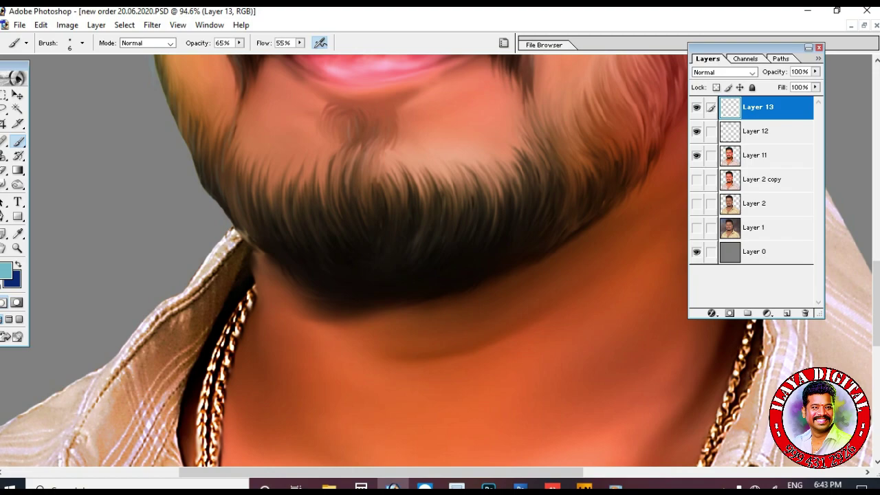
{"action": "key", "text": "e"}
{"action": "right_click", "coordinate": [363, 299]}
{"action": "key", "text": "Escape"}
{"action": "key", "text": "b"}
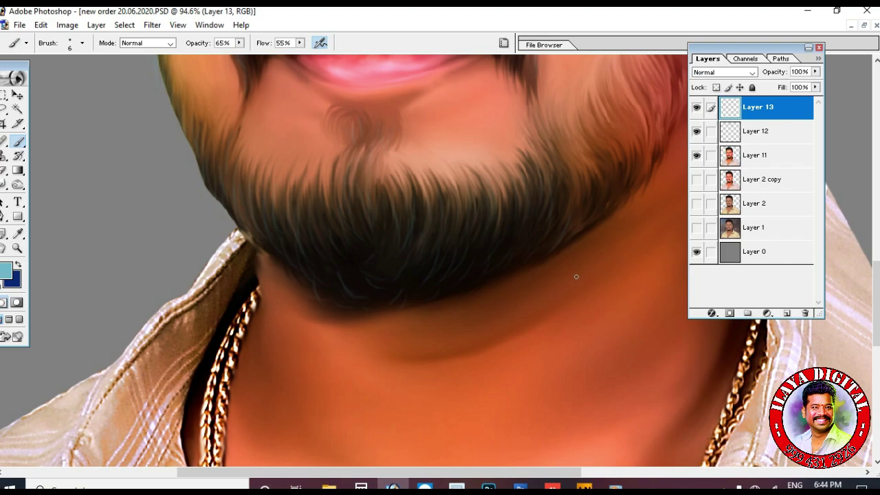
Step: Set the foreground color to bright lime green and the brush opacity to 100% for the sideburn strands
{"action": "scroll", "coordinate": [574, 278], "scroll_direction": "right", "scroll_amount": 5}
{"action": "scroll", "coordinate": [350, 226], "scroll_direction": "up", "scroll_amount": 2}
{"action": "scroll", "coordinate": [446, 151], "scroll_direction": "up", "scroll_amount": 6}
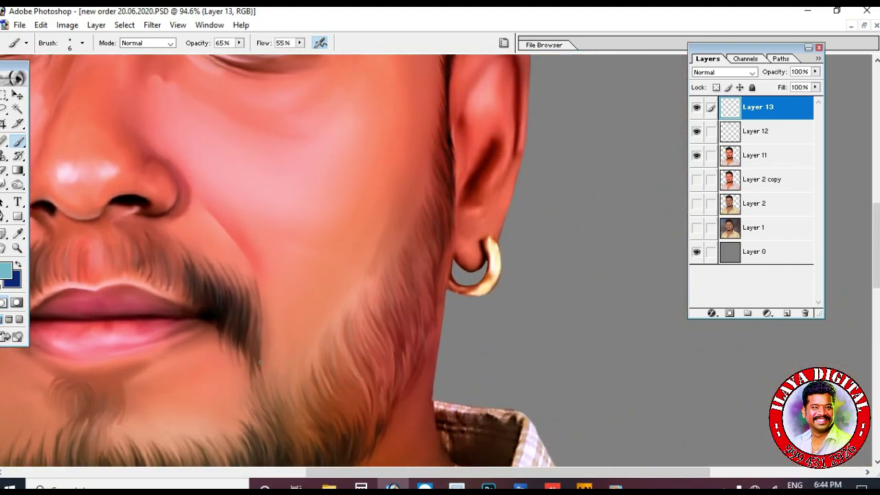
{"action": "scroll", "coordinate": [403, 338], "scroll_direction": "down", "scroll_amount": 3}
{"action": "scroll", "coordinate": [396, 219], "scroll_direction": "up", "scroll_amount": 5}
{"action": "scroll", "coordinate": [396, 219], "scroll_direction": "right", "scroll_amount": 2}
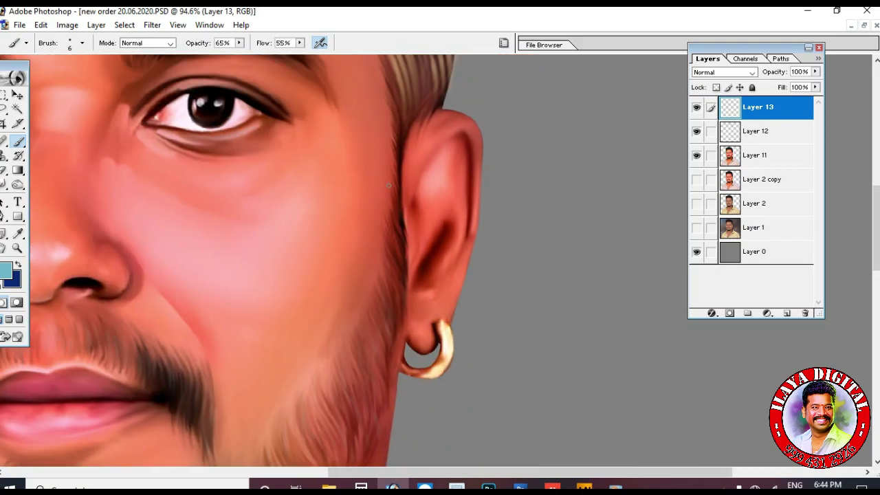
{"action": "key", "text": "i"}
{"action": "left_click", "coordinate": [5, 270]}
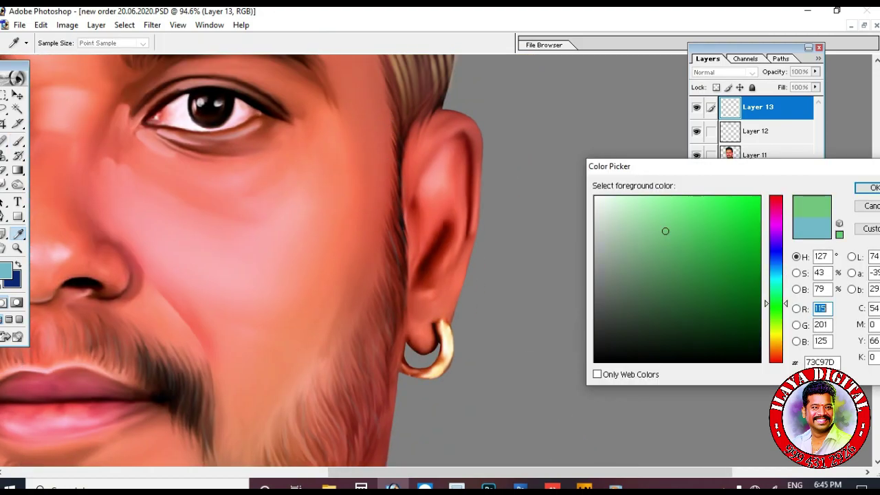
{"action": "left_click", "coordinate": [739, 203]}
{"action": "key", "text": "b"}
{"action": "key", "text": "Return"}
{"action": "key", "text": "0"}
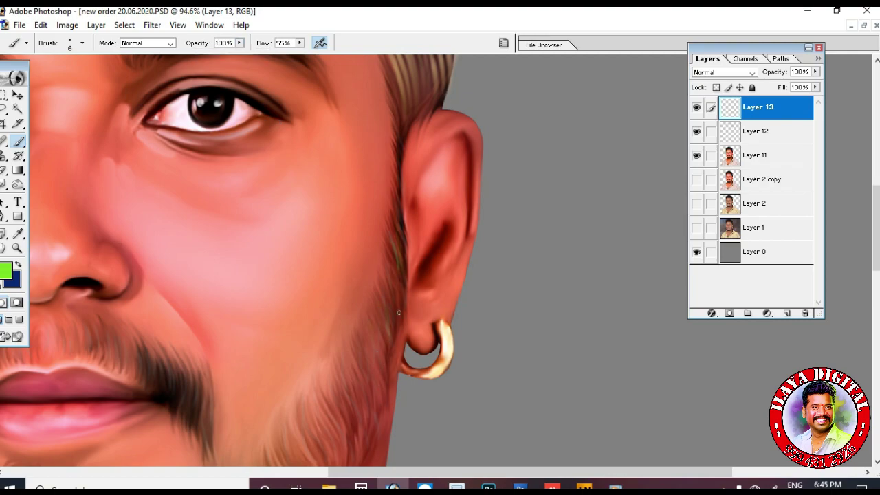
Step: Paint fine lime green hair strands through the sideburn, cheek beard, moustache and chin beard
{"action": "scroll", "coordinate": [394, 277], "scroll_direction": "down", "scroll_amount": 3}
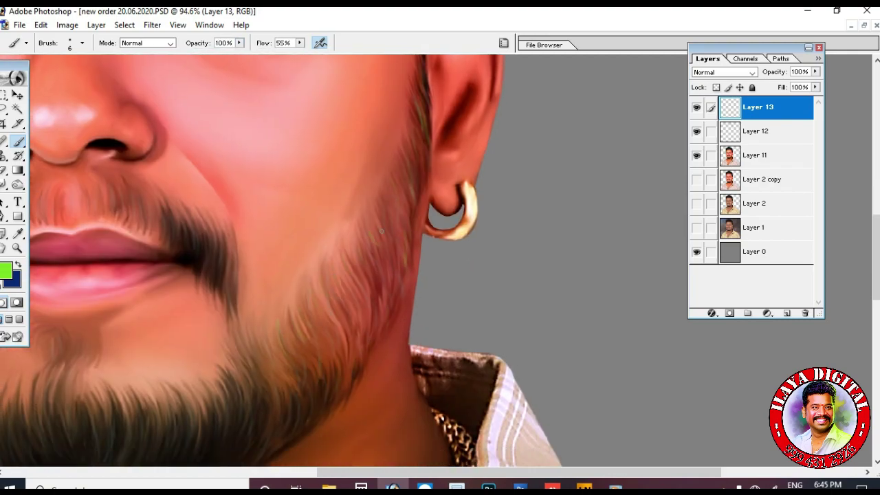
{"action": "scroll", "coordinate": [358, 312], "scroll_direction": "down", "scroll_amount": 2}
{"action": "scroll", "coordinate": [357, 313], "scroll_direction": "left", "scroll_amount": 3}
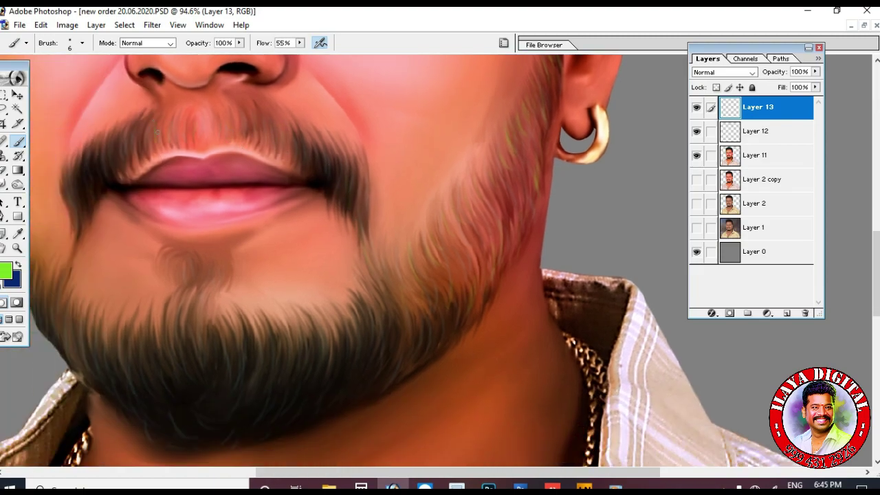
{"action": "left_click_drag", "start_coordinate": [95, 356], "coordinate": [122, 412]}
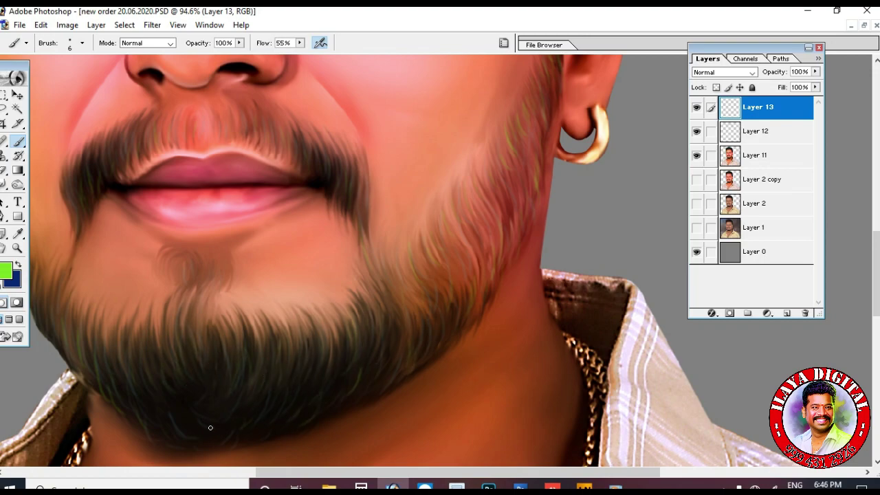
Step: Set the foreground color to light teal and paint fine hair strands on the eyebrows
{"action": "scroll", "coordinate": [298, 229], "scroll_direction": "left", "scroll_amount": 8}
{"action": "scroll", "coordinate": [369, 372], "scroll_direction": "up", "scroll_amount": 10}
{"action": "scroll", "coordinate": [369, 372], "scroll_direction": "right", "scroll_amount": 4}
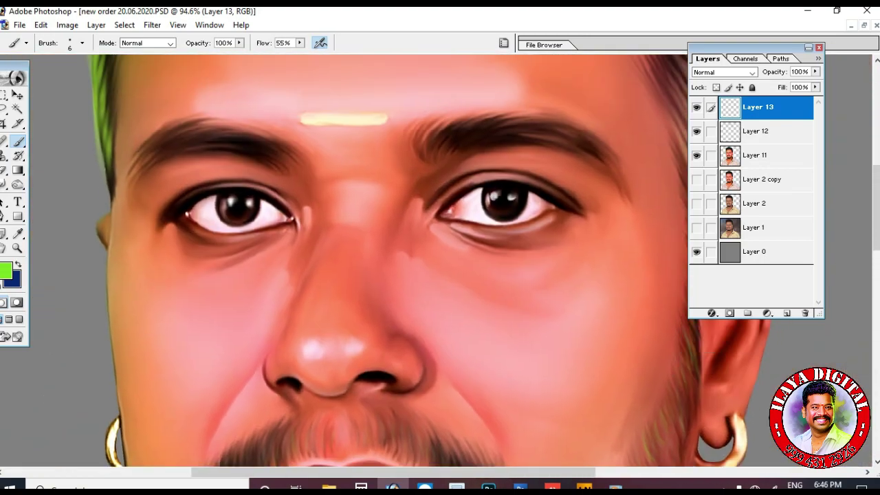
{"action": "key", "text": "i"}
{"action": "left_click", "coordinate": [5, 270]}
{"action": "key", "text": "Return"}
{"action": "key", "text": "b"}
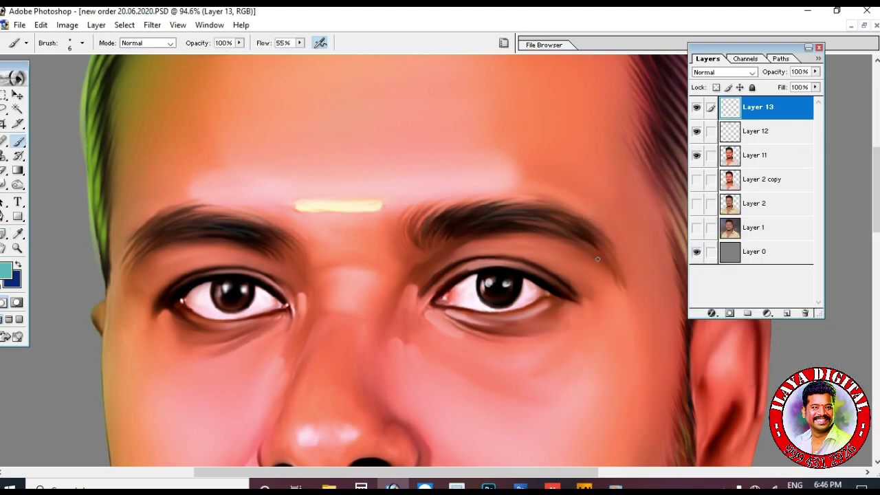
Step: Set the foreground color to black and paint fine hair strands on the moustache
{"action": "left_click", "coordinate": [6, 270]}
{"action": "left_click", "coordinate": [599, 323]}
{"action": "key", "text": "Return"}
{"action": "key", "text": "ctrl+z"}
{"action": "scroll", "coordinate": [554, 419], "scroll_direction": "down", "scroll_amount": 5}
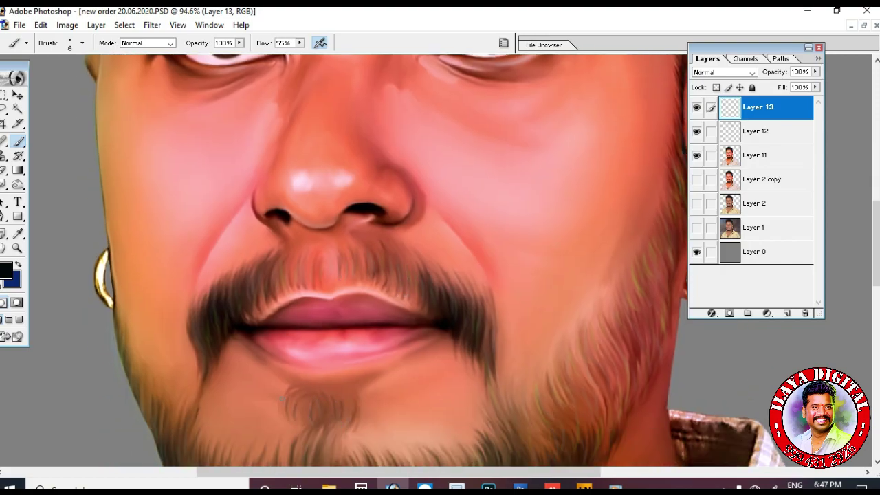
{"action": "left_click_drag", "start_coordinate": [263, 300], "coordinate": [256, 269]}
{"action": "left_click_drag", "start_coordinate": [283, 289], "coordinate": [289, 264]}
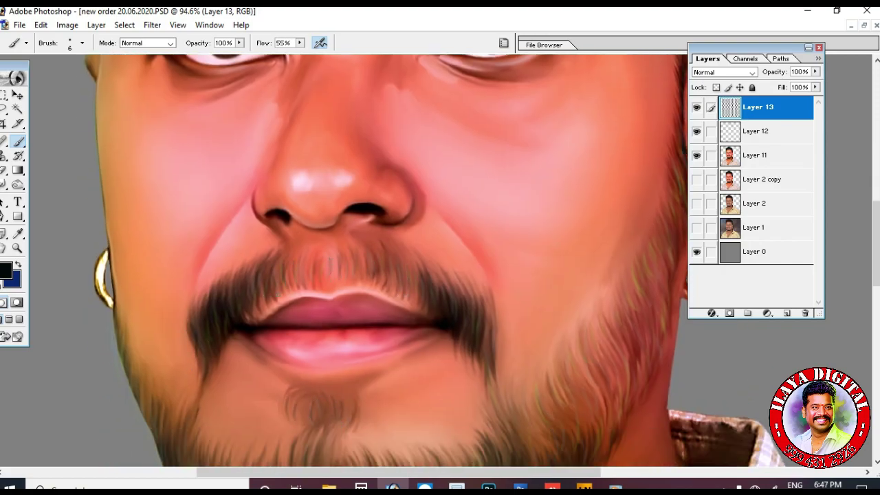
Step: Paint fine black hair strands along the jaw edge by the earring and across the chin beard on Layer 13
{"action": "scroll", "coordinate": [270, 299], "scroll_direction": "down", "scroll_amount": 3}
{"action": "scroll", "coordinate": [389, 317], "scroll_direction": "left", "scroll_amount": 2}
{"action": "left_click_drag", "start_coordinate": [173, 268], "coordinate": [172, 236]}
{"action": "left_click_drag", "start_coordinate": [197, 306], "coordinate": [203, 290]}
{"action": "left_click_drag", "start_coordinate": [187, 272], "coordinate": [187, 256]}
{"action": "left_click_drag", "start_coordinate": [181, 237], "coordinate": [182, 224]}
{"action": "left_click_drag", "start_coordinate": [195, 312], "coordinate": [188, 281]}
{"action": "left_click_drag", "start_coordinate": [204, 318], "coordinate": [201, 297]}
{"action": "left_click_drag", "start_coordinate": [211, 340], "coordinate": [207, 315]}
{"action": "left_click_drag", "start_coordinate": [213, 355], "coordinate": [204, 325]}
{"action": "left_click_drag", "start_coordinate": [184, 306], "coordinate": [181, 292]}
{"action": "left_click_drag", "start_coordinate": [225, 395], "coordinate": [218, 367]}
{"action": "left_click_drag", "start_coordinate": [238, 397], "coordinate": [230, 375]}
{"action": "left_click_drag", "start_coordinate": [453, 371], "coordinate": [448, 343]}
{"action": "left_click_drag", "start_coordinate": [481, 379], "coordinate": [477, 350]}
{"action": "left_click_drag", "start_coordinate": [511, 377], "coordinate": [504, 341]}
{"action": "left_click_drag", "start_coordinate": [503, 382], "coordinate": [498, 346]}
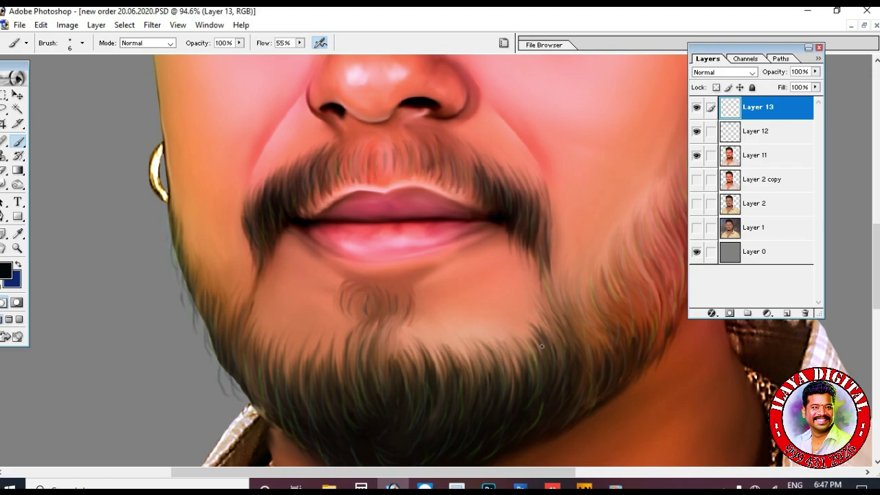
Step: Paint fine black hair strands through the cheek beard below the large earring
{"action": "left_click_drag", "start_coordinate": [624, 413], "coordinate": [404, 345]}
{"action": "left_click_drag", "start_coordinate": [399, 202], "coordinate": [405, 172]}
{"action": "left_click_drag", "start_coordinate": [445, 160], "coordinate": [457, 119]}
{"action": "left_click_drag", "start_coordinate": [420, 191], "coordinate": [433, 136]}
{"action": "left_click_drag", "start_coordinate": [408, 205], "coordinate": [426, 183]}
{"action": "left_click_drag", "start_coordinate": [368, 248], "coordinate": [380, 213]}
{"action": "left_click_drag", "start_coordinate": [420, 236], "coordinate": [434, 202]}
{"action": "left_click_drag", "start_coordinate": [484, 181], "coordinate": [492, 146]}
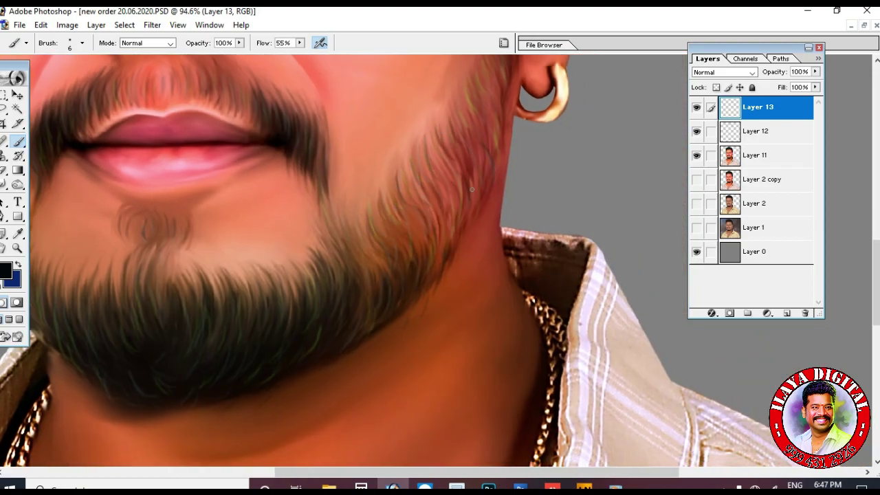
Step: Paint thin black stray strands on the forehead just below the hairline
{"action": "left_click_drag", "start_coordinate": [482, 102], "coordinate": [411, 253]}
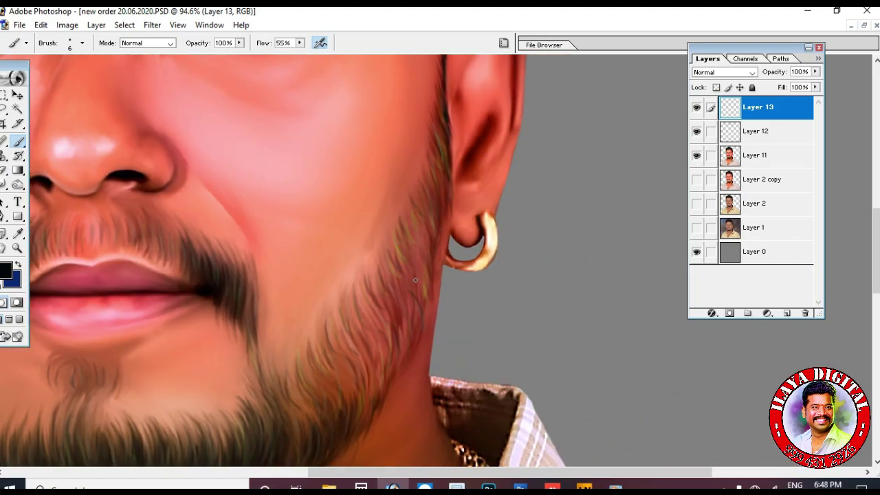
{"action": "left_click_drag", "start_coordinate": [440, 62], "coordinate": [358, 289]}
{"action": "left_click_drag", "start_coordinate": [329, 81], "coordinate": [320, 258]}
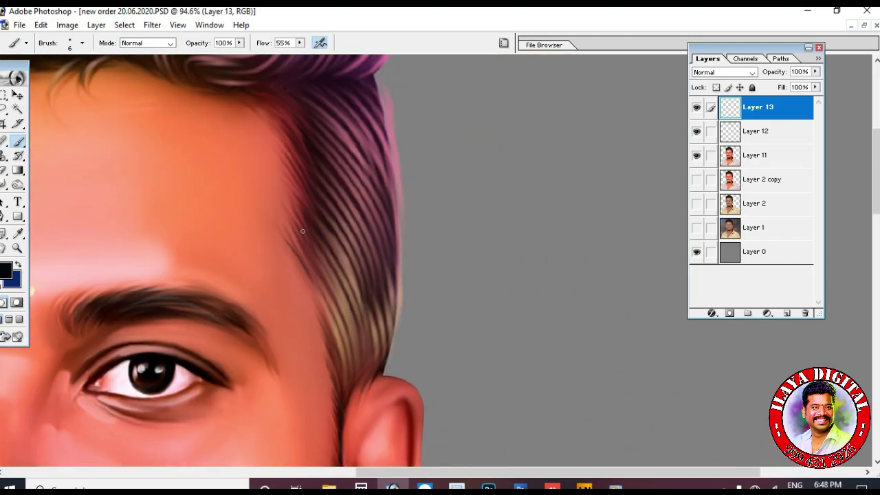
{"action": "left_click_drag", "start_coordinate": [299, 138], "coordinate": [602, 228]}
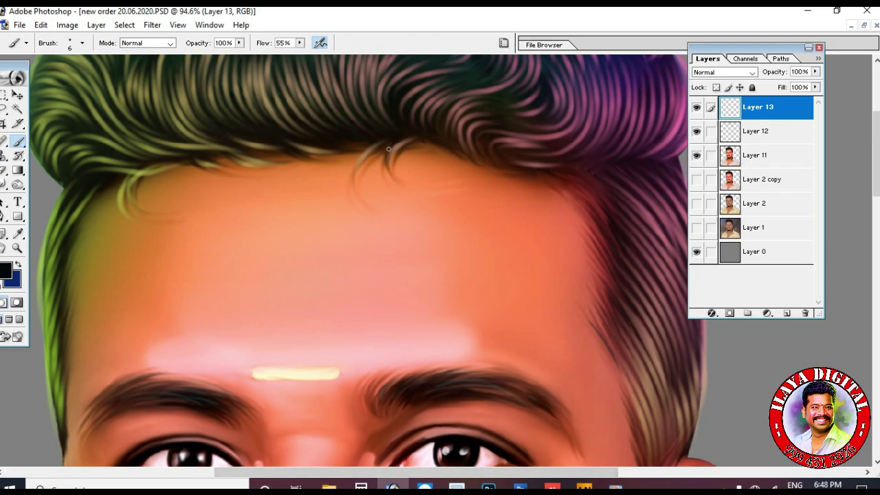
{"action": "left_click_drag", "start_coordinate": [332, 154], "coordinate": [323, 203]}
{"action": "key", "text": "ctrl+z"}
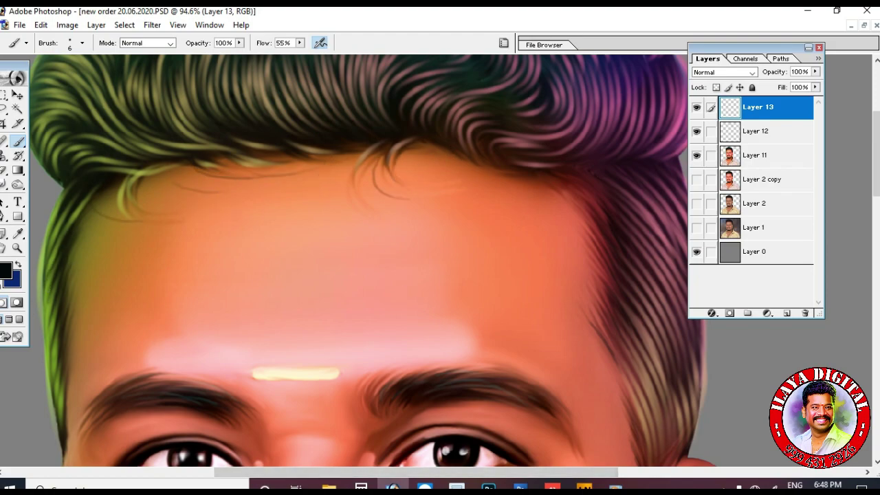
Step: With the gray Layer 0 temporarily hidden, paint fine black stray strands around the outer edge of the hair
{"action": "key", "text": "ctrl+minus"}
{"action": "key", "text": "ctrl+minus"}
{"action": "key", "text": "z"}
{"action": "left_click_drag", "start_coordinate": [234, 83], "coordinate": [563, 227]}
{"action": "left_click_drag", "start_coordinate": [137, 282], "coordinate": [250, 351]}
{"action": "key", "text": "b"}
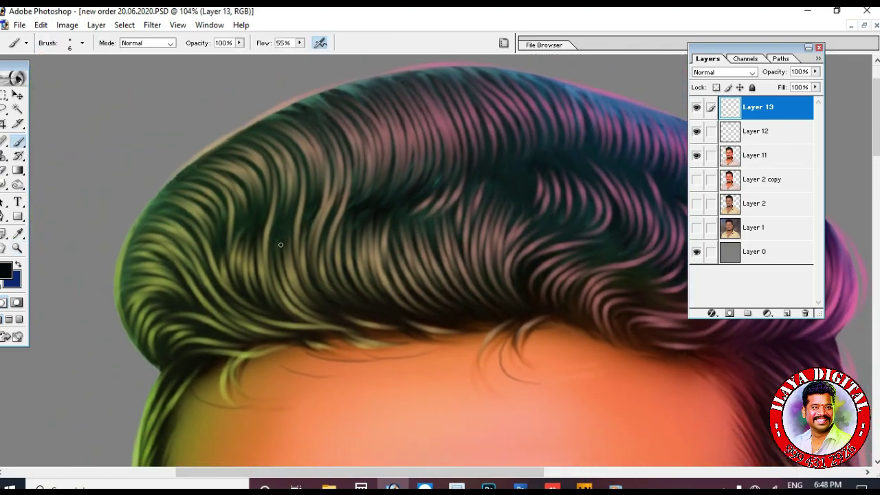
{"action": "left_click", "coordinate": [696, 251]}
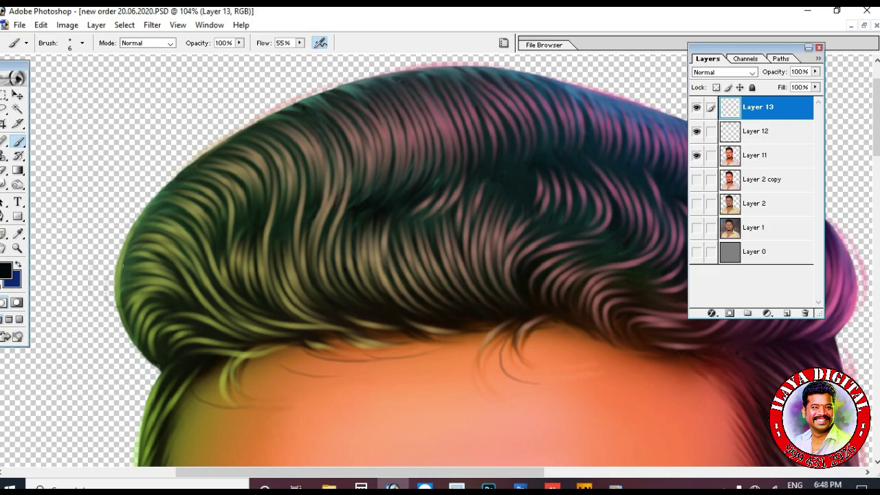
{"action": "scroll", "coordinate": [357, 392], "scroll_direction": "down", "scroll_amount": 3}
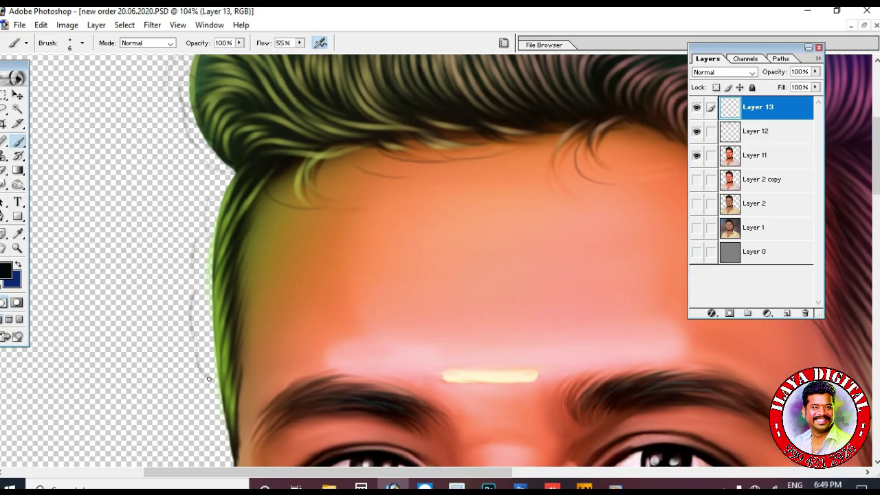
{"action": "scroll", "coordinate": [138, 172], "scroll_direction": "up", "scroll_amount": 4}
{"action": "scroll", "coordinate": [110, 137], "scroll_direction": "right", "scroll_amount": 3}
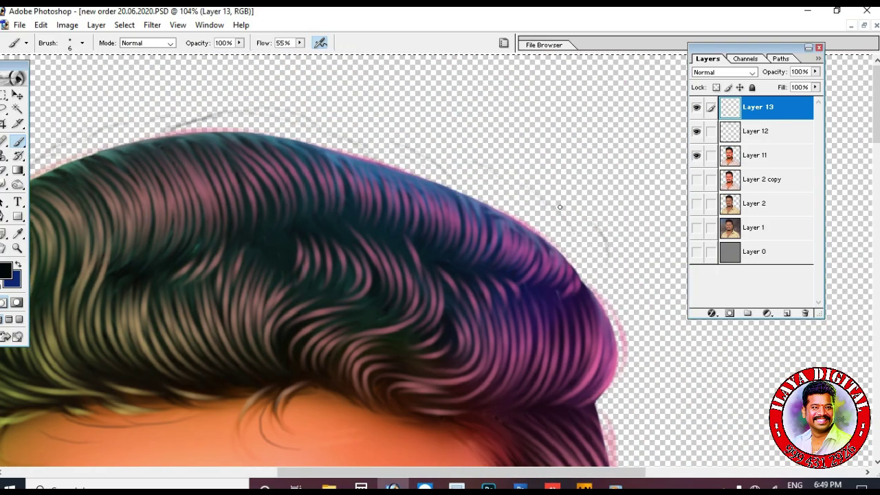
{"action": "scroll", "coordinate": [605, 254], "scroll_direction": "down", "scroll_amount": 3}
{"action": "scroll", "coordinate": [605, 254], "scroll_direction": "right", "scroll_amount": 3}
{"action": "left_click_drag", "start_coordinate": [481, 152], "coordinate": [521, 325]}
{"action": "scroll", "coordinate": [363, 112], "scroll_direction": "down", "scroll_amount": 3}
{"action": "scroll", "coordinate": [363, 113], "scroll_direction": "right", "scroll_amount": 1}
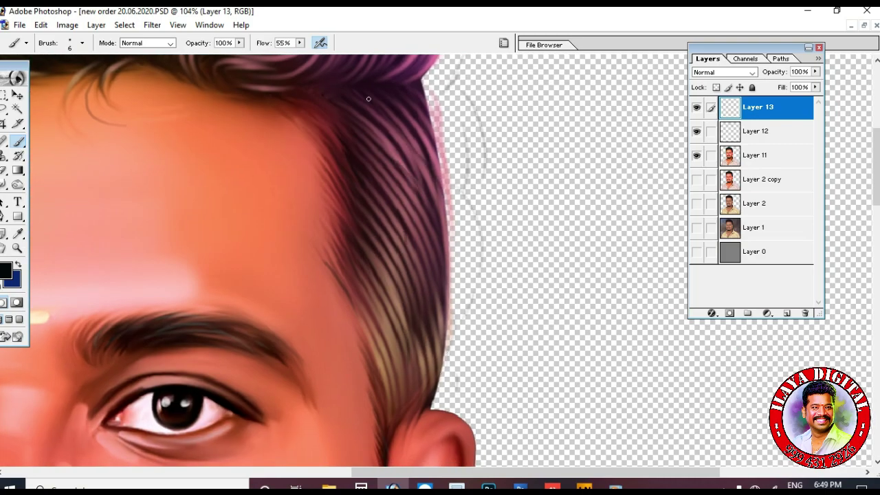
{"action": "left_click", "coordinate": [696, 252]}
{"action": "key", "text": "ctrl+minus"}
{"action": "key", "text": "ctrl+minus"}
{"action": "key", "text": "ctrl+minus"}
{"action": "key", "text": "ctrl+minus"}
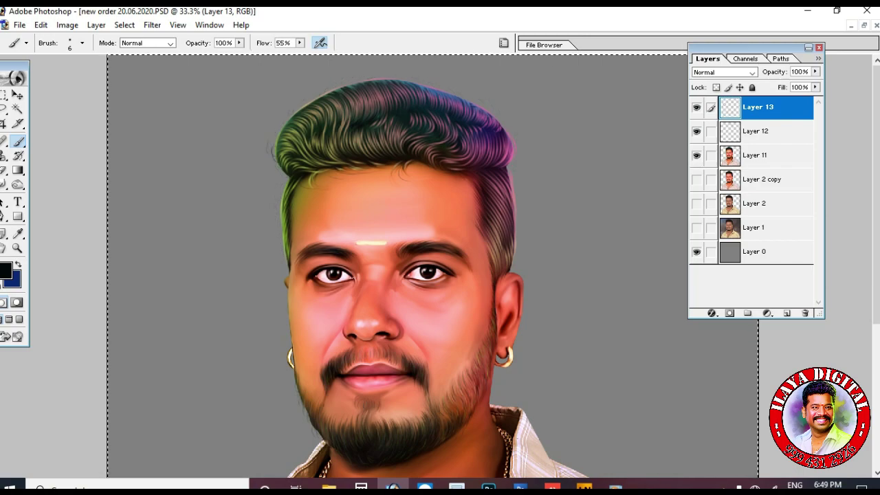
Step: On a new layer beneath Layer 11, draw curved stray-strand paths around the hair outline and stroke them in black
{"action": "left_click", "coordinate": [787, 313]}
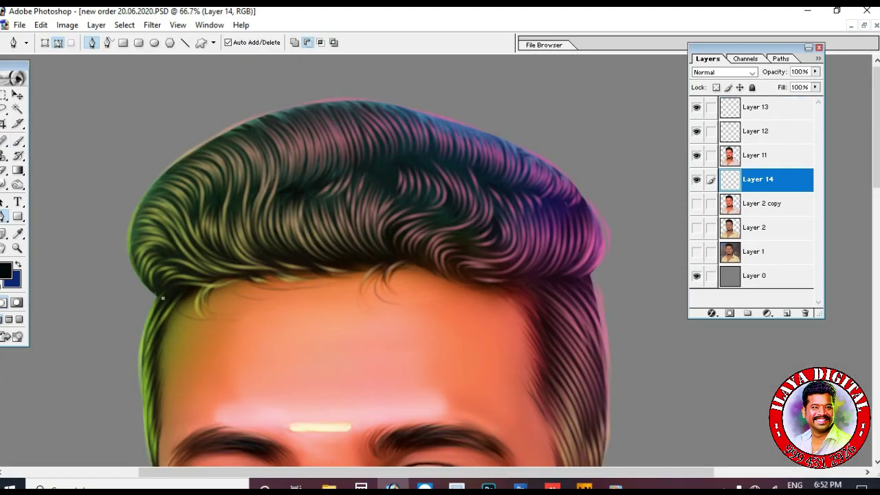
{"action": "left_click_drag", "start_coordinate": [140, 225], "coordinate": [108, 286]}
{"action": "left_click_drag", "start_coordinate": [143, 194], "coordinate": [186, 142]}
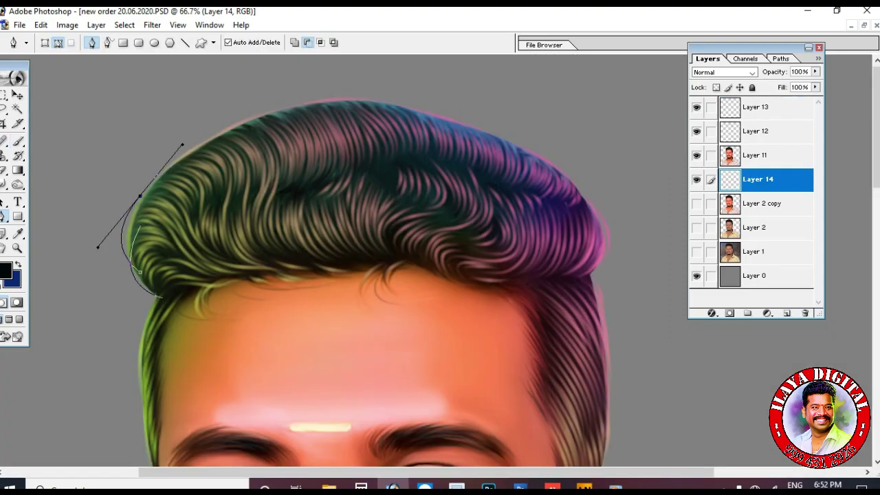
{"action": "left_click_drag", "start_coordinate": [319, 104], "coordinate": [398, 112]}
{"action": "left_click_drag", "start_coordinate": [528, 159], "coordinate": [540, 160]}
{"action": "left_click_drag", "start_coordinate": [598, 310], "coordinate": [526, 236]}
{"action": "left_click_drag", "start_coordinate": [542, 335], "coordinate": [527, 366]}
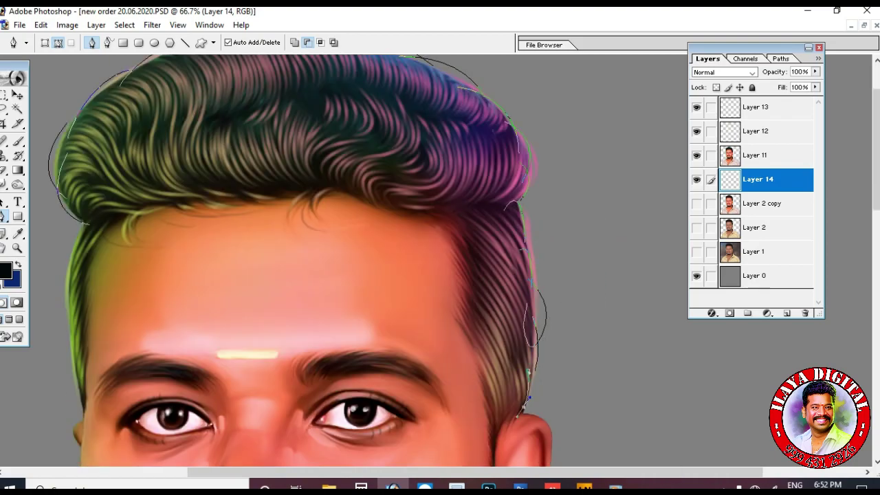
{"action": "left_click_drag", "start_coordinate": [41, 196], "coordinate": [187, 172]}
{"action": "left_click_drag", "start_coordinate": [210, 323], "coordinate": [226, 375]}
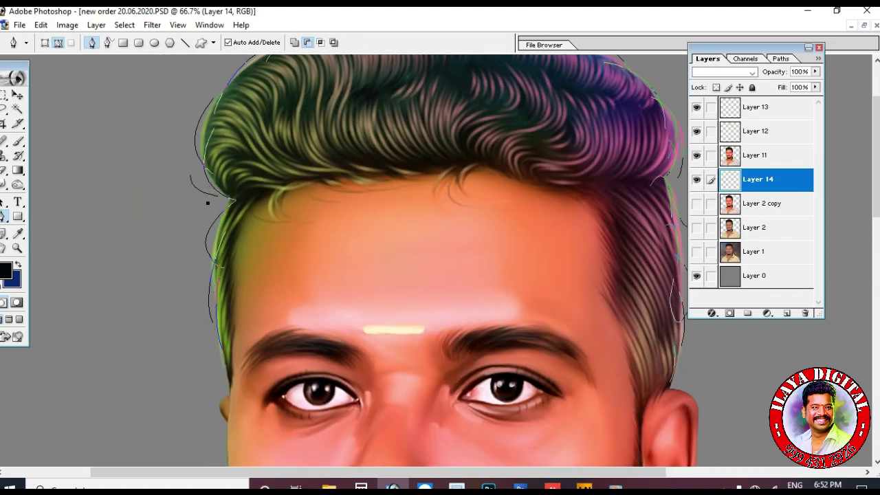
{"action": "right_click", "coordinate": [352, 234]}
{"action": "left_click", "coordinate": [418, 321]}
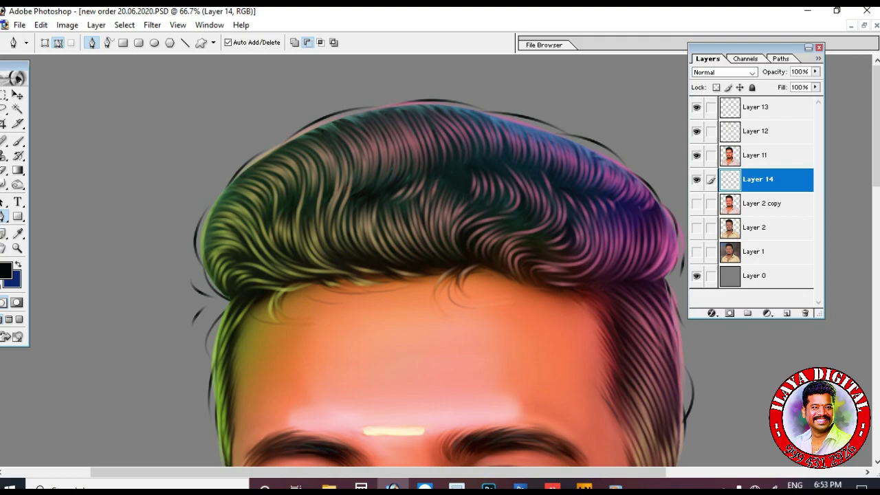
Step: Draw more curved strand paths along the hair outline on Layer 14 and stroke them in very light gray
{"action": "left_click", "coordinate": [209, 264]}
{"action": "left_click_drag", "start_coordinate": [222, 194], "coordinate": [281, 141]}
{"action": "left_click", "coordinate": [364, 107]}
{"action": "left_click_drag", "start_coordinate": [448, 108], "coordinate": [508, 111]}
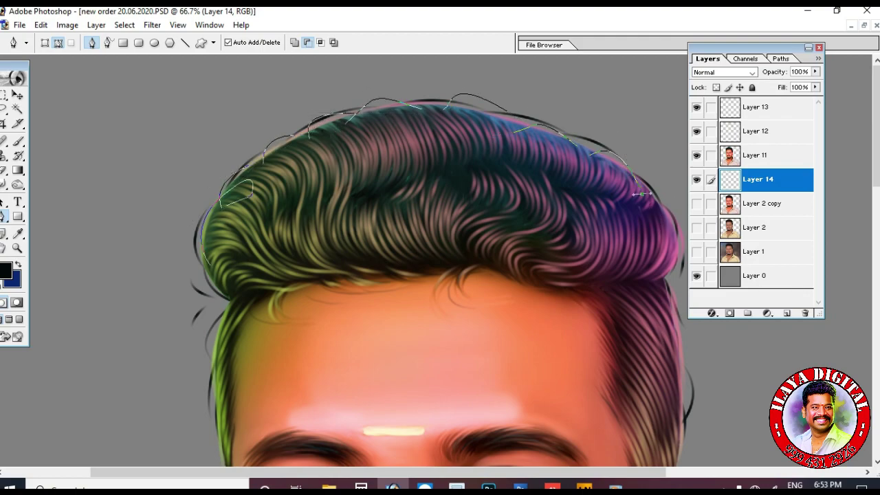
{"action": "scroll", "coordinate": [639, 206], "scroll_direction": "down", "scroll_amount": 3}
{"action": "scroll", "coordinate": [443, 188], "scroll_direction": "down", "scroll_amount": 1}
{"action": "scroll", "coordinate": [443, 187], "scroll_direction": "right", "scroll_amount": 3}
{"action": "scroll", "coordinate": [444, 188], "scroll_direction": "up", "scroll_amount": 1}
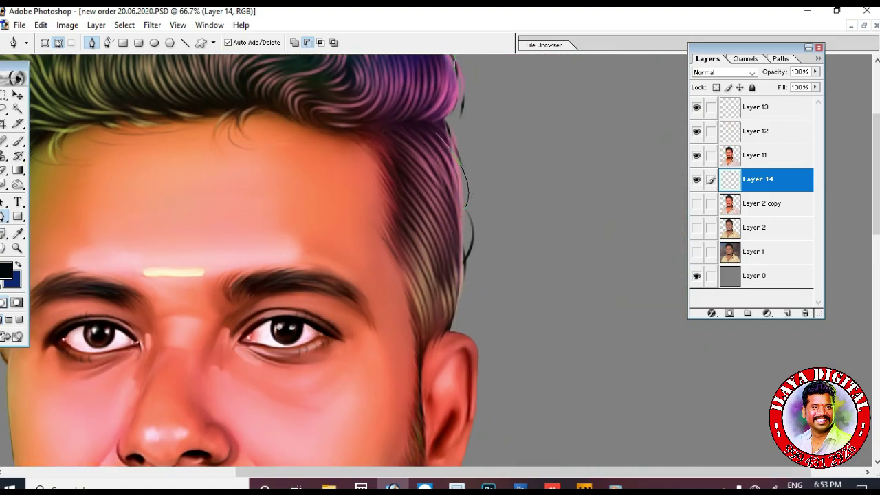
{"action": "scroll", "coordinate": [443, 188], "scroll_direction": "up", "scroll_amount": 1}
{"action": "left_click_drag", "start_coordinate": [443, 186], "coordinate": [481, 164]}
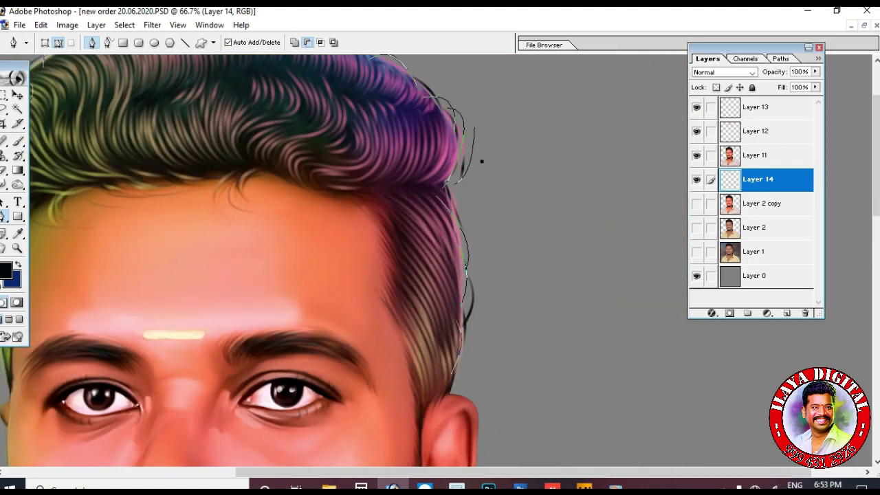
{"action": "left_click", "coordinate": [6, 270]}
{"action": "right_click", "coordinate": [389, 237]}
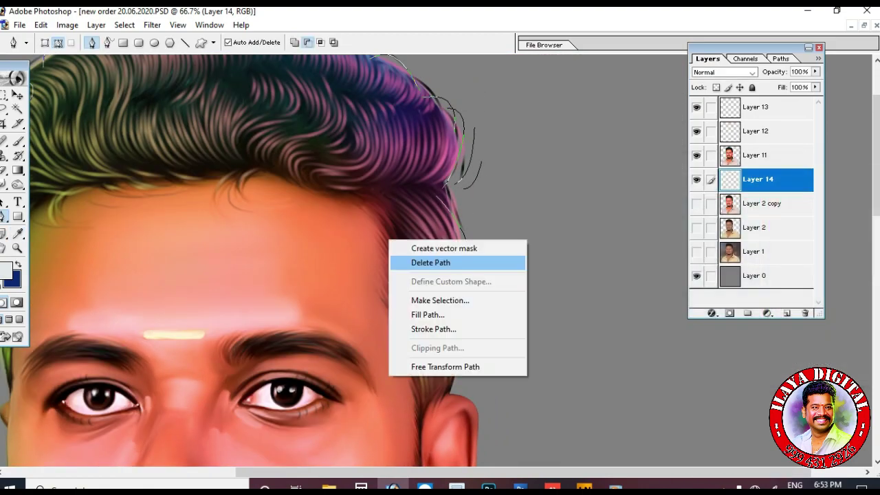
{"action": "left_click", "coordinate": [426, 326]}
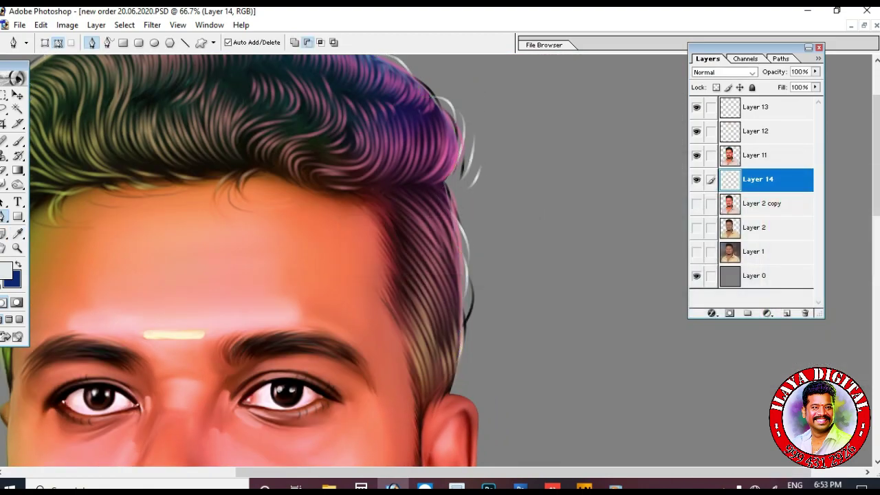
Step: Lower the opacity of Layer 14 to 55%
{"action": "left_click", "coordinate": [814, 72]}
{"action": "left_click_drag", "start_coordinate": [816, 85], "coordinate": [785, 86]}
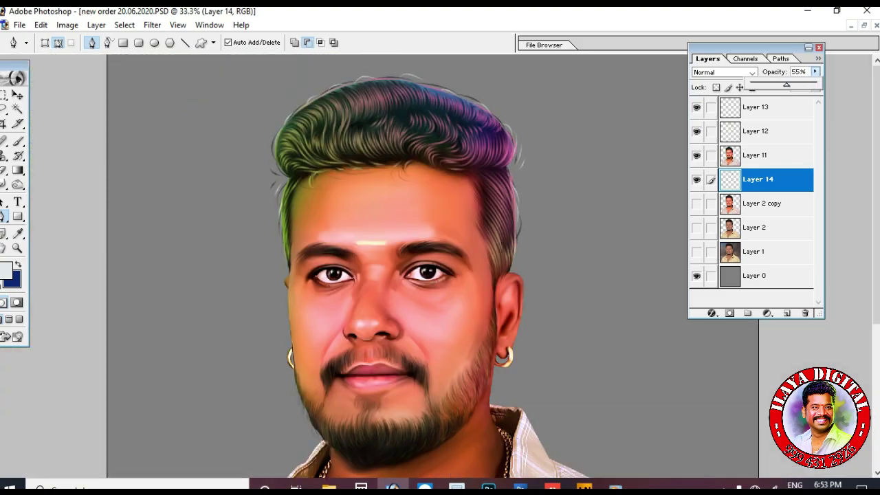
{"action": "scroll", "coordinate": [440, 266], "scroll_direction": "down", "scroll_amount": 1}
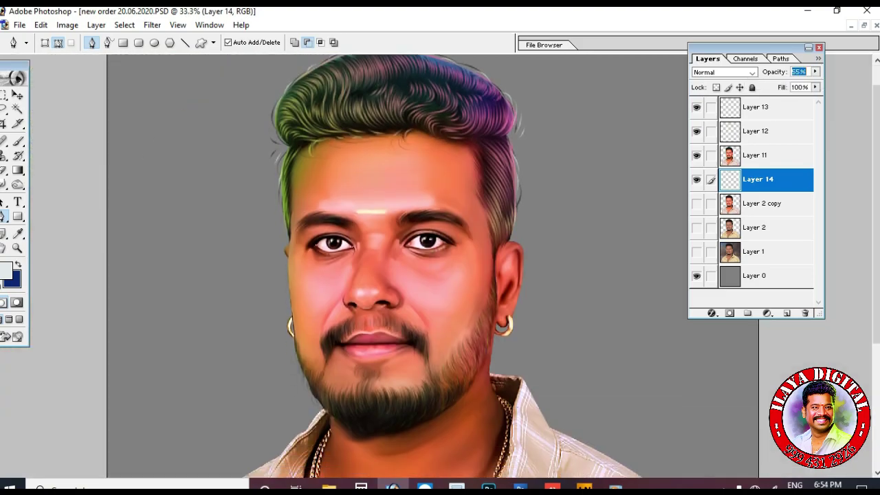
Step: Merge Layer 13 with Layer 12 and add a new empty layer above the result
{"action": "left_click", "coordinate": [756, 106]}
{"action": "left_click", "coordinate": [712, 131]}
{"action": "key", "text": "ctrl+e"}
{"action": "left_click", "coordinate": [786, 313]}
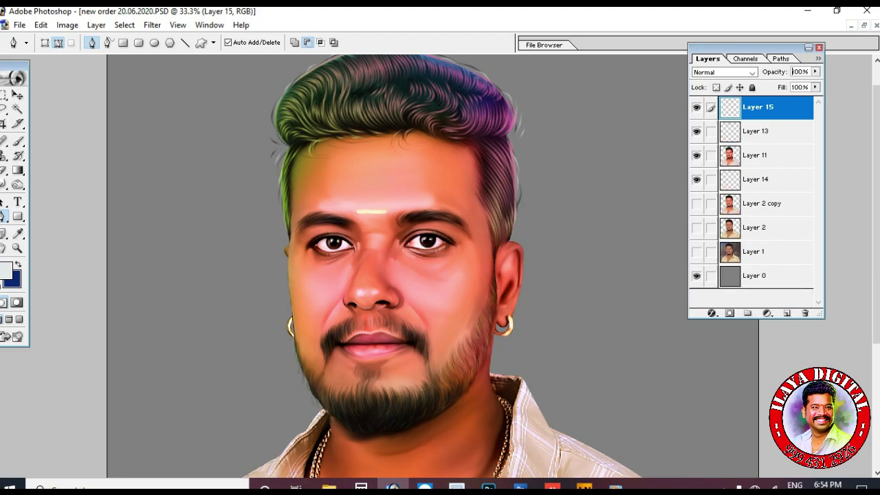
Step: Draw a small cluster of curved strand paths on the side of the chin beard
{"action": "left_click_drag", "start_coordinate": [330, 371], "coordinate": [440, 440]}
{"action": "left_click_drag", "start_coordinate": [412, 309], "coordinate": [529, 289]}
{"action": "left_click", "coordinate": [572, 141]}
{"action": "mouse_move", "coordinate": [587, 234]}
{"action": "left_mouse_down"}
{"action": "mouse_move", "coordinate": [602, 224]}
{"action": "mouse_move", "coordinate": [593, 207]}
{"action": "left_mouse_up"}
{"action": "left_click", "coordinate": [563, 157]}
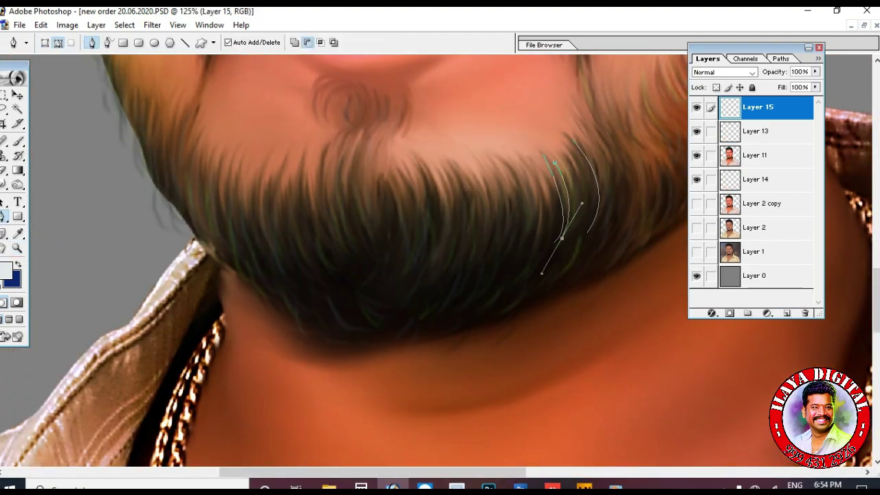
{"action": "key", "text": "Return"}
{"action": "key", "text": "Return"}
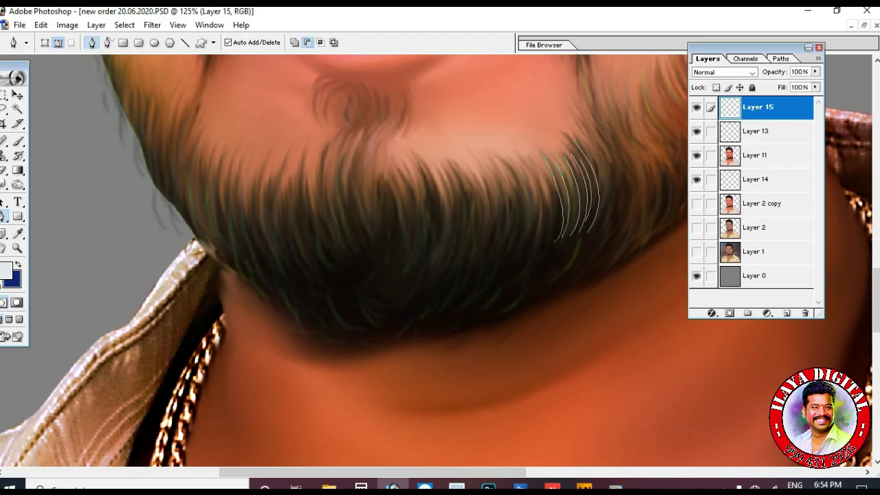
Step: Set the foreground color to light cyan and stroke the chin beard strand paths on Layer 15
{"action": "left_click", "coordinate": [8, 271]}
{"action": "key", "text": "Return"}
{"action": "key", "text": "p"}
{"action": "right_click", "coordinate": [521, 220]}
{"action": "left_click", "coordinate": [570, 307]}
{"action": "key", "text": "Return"}
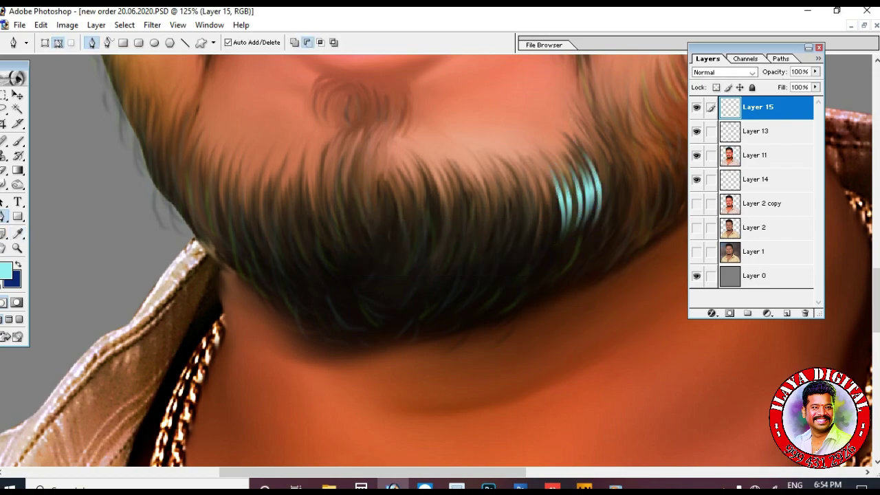
Step: Duplicate the cyan strand cluster and arrange transformed copies in two rows across the chin beard, mirroring those on the opposite half
{"action": "key", "text": "ctrl+j"}
{"action": "key", "text": "v"}
{"action": "key", "text": "ctrl+t"}
{"action": "mouse_move", "coordinate": [571, 196]}
{"action": "left_mouse_down"}
{"action": "mouse_move", "coordinate": [521, 214]}
{"action": "mouse_move", "coordinate": [538, 203]}
{"action": "mouse_move", "coordinate": [282, 213]}
{"action": "mouse_move", "coordinate": [226, 194]}
{"action": "mouse_move", "coordinate": [242, 204]}
{"action": "left_mouse_up"}
{"action": "key", "text": "Return"}
{"action": "key", "text": "ctrl+j"}
{"action": "key", "text": "ctrl+t"}
{"action": "right_click", "coordinate": [307, 216]}
{"action": "left_click", "coordinate": [353, 366]}
{"action": "key", "text": "Return"}
{"action": "mouse_move", "coordinate": [553, 200]}
{"action": "left_mouse_down"}
{"action": "mouse_move", "coordinate": [440, 220]}
{"action": "mouse_move", "coordinate": [546, 241]}
{"action": "mouse_move", "coordinate": [540, 258]}
{"action": "mouse_move", "coordinate": [248, 248]}
{"action": "mouse_move", "coordinate": [330, 279]}
{"action": "mouse_move", "coordinate": [302, 227]}
{"action": "mouse_move", "coordinate": [440, 220]}
{"action": "mouse_move", "coordinate": [455, 283]}
{"action": "left_mouse_up"}
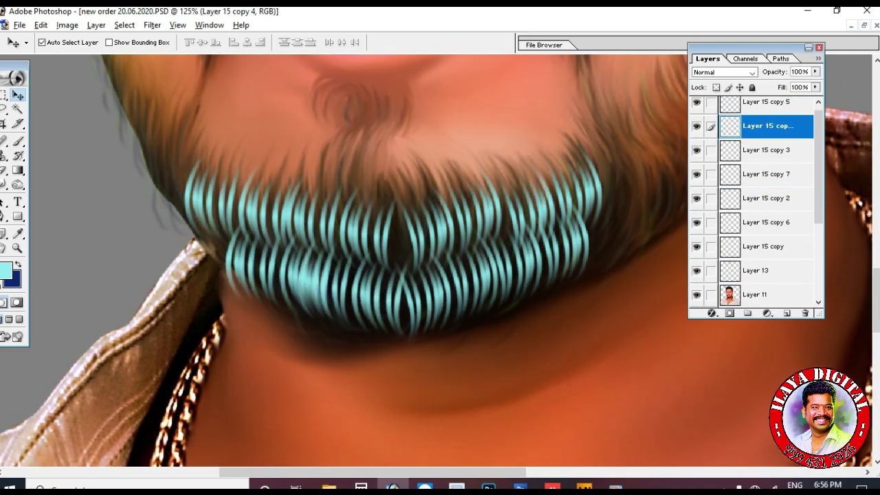
Step: Undo the duplicated cyan strand clusters and the original cyan stroke on the chin beard
{"action": "key", "text": "ctrl+minus"}
{"action": "key", "text": "ctrl+minus"}
{"action": "key", "text": "ctrl+minus"}
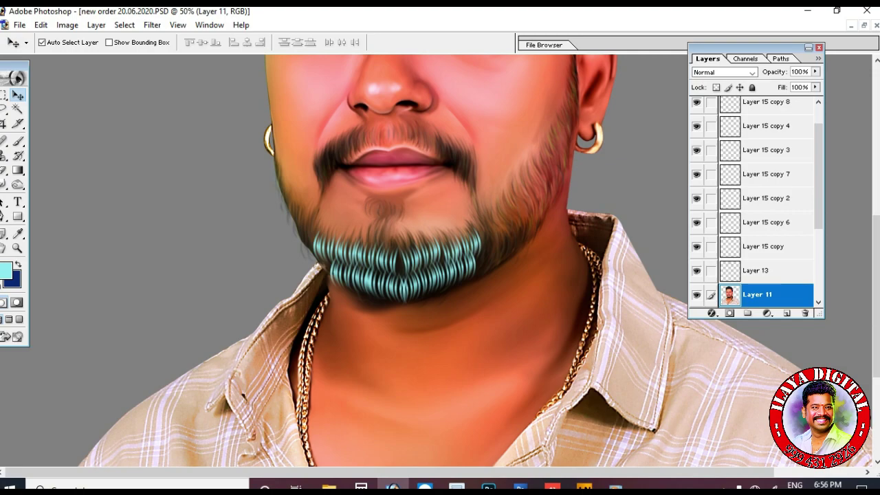
{"action": "key", "text": "ctrl+alt+z"}
{"action": "key", "text": "ctrl+alt+z"}
{"action": "key", "text": "ctrl+alt+z"}
{"action": "key", "text": "ctrl+alt+z"}
{"action": "key", "text": "ctrl+alt+z"}
{"action": "key", "text": "ctrl+alt+z"}
{"action": "key", "text": "ctrl+alt+z"}
{"action": "key", "text": "ctrl+alt+z"}
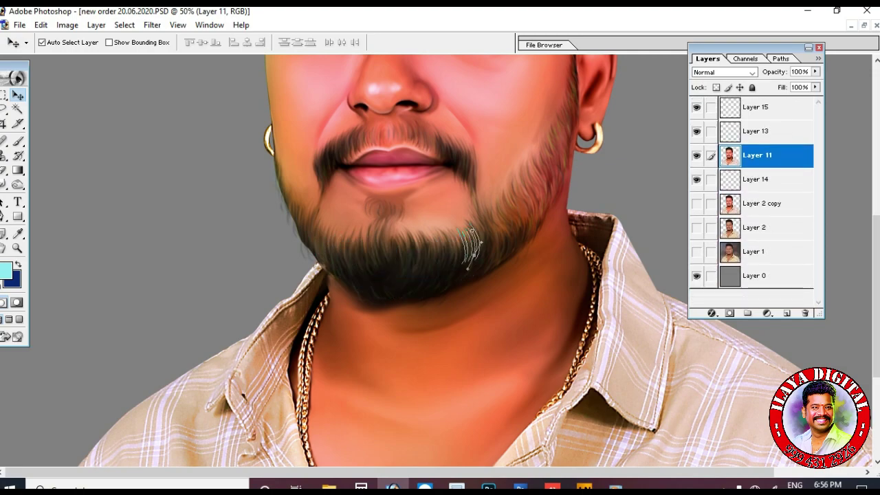
Step: Draw curved strand paths across the right half of the chin beard, following its upper hairline and outer curve
{"action": "key", "text": "z"}
{"action": "left_click_drag", "start_coordinate": [344, 206], "coordinate": [605, 323]}
{"action": "key", "text": "p"}
{"action": "left_click_drag", "start_coordinate": [271, 168], "coordinate": [267, 302]}
{"action": "left_click_drag", "start_coordinate": [310, 174], "coordinate": [312, 293]}
{"action": "left_click_drag", "start_coordinate": [356, 172], "coordinate": [364, 281]}
{"action": "left_click_drag", "start_coordinate": [387, 172], "coordinate": [400, 275]}
{"action": "left_click_drag", "start_coordinate": [465, 123], "coordinate": [456, 298]}
{"action": "scroll", "coordinate": [456, 298], "scroll_direction": "up", "scroll_amount": 2}
{"action": "left_click_drag", "start_coordinate": [475, 167], "coordinate": [482, 335]}
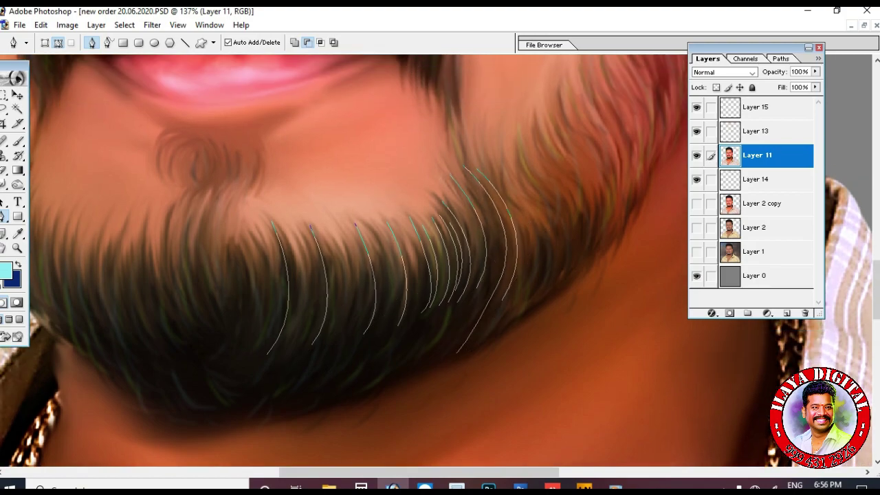
{"action": "left_click", "coordinate": [448, 191]}
{"action": "left_click_drag", "start_coordinate": [471, 289], "coordinate": [447, 337]}
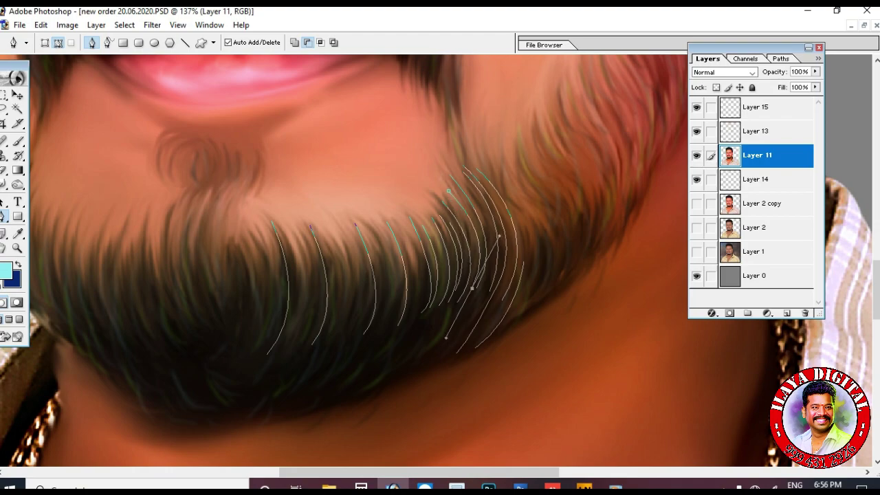
Step: Fill the gaps between the existing right-half chin beard paths with additional curved strand paths
{"action": "left_click", "coordinate": [401, 224]}
{"action": "left_click_drag", "start_coordinate": [412, 296], "coordinate": [389, 355]}
{"action": "left_click", "coordinate": [372, 225]}
{"action": "left_click_drag", "start_coordinate": [385, 303], "coordinate": [359, 358]}
{"action": "left_click", "coordinate": [343, 234]}
{"action": "left_click_drag", "start_coordinate": [356, 302], "coordinate": [335, 361]}
{"action": "left_click", "coordinate": [329, 234]}
{"action": "left_click_drag", "start_coordinate": [341, 306], "coordinate": [320, 364]}
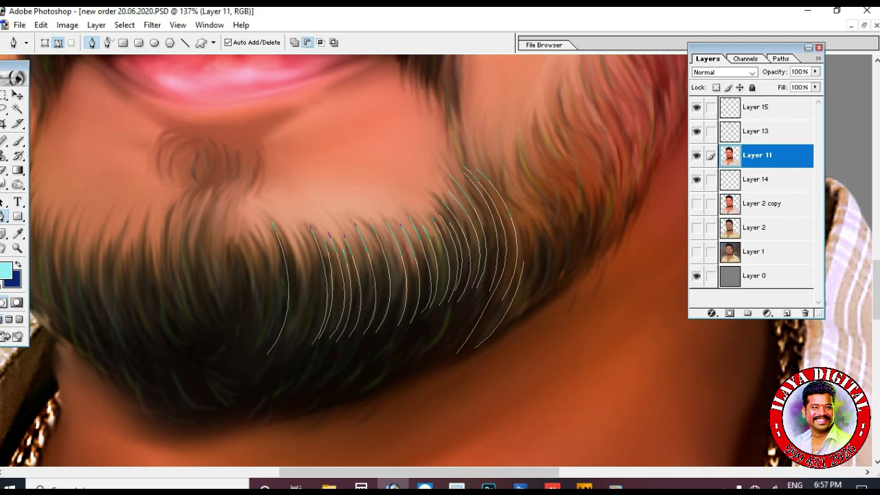
Step: Draw sweeping strand paths along the lower edge of the chin beard's right half
{"action": "scroll", "coordinate": [343, 261], "scroll_direction": "down", "scroll_amount": 3}
{"action": "left_click", "coordinate": [313, 211]}
{"action": "left_click_drag", "start_coordinate": [258, 320], "coordinate": [204, 345]}
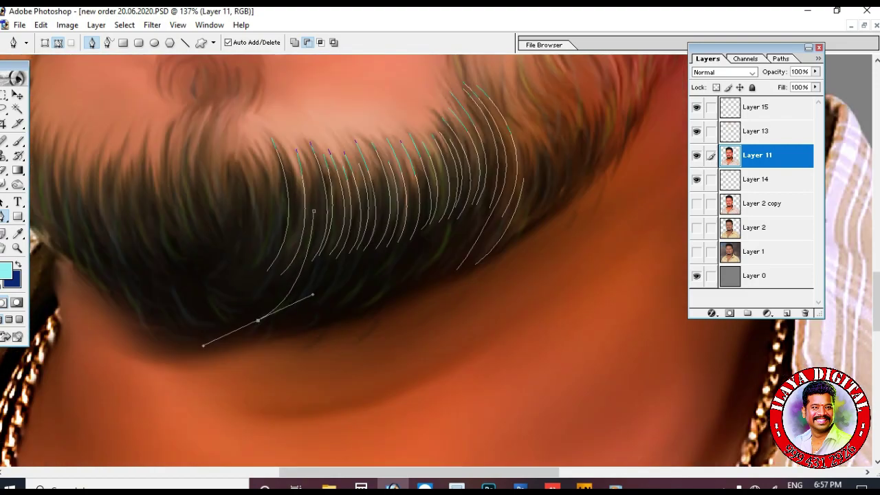
{"action": "scroll", "coordinate": [377, 206], "scroll_direction": "down", "scroll_amount": 3}
{"action": "left_click", "coordinate": [377, 184]}
{"action": "left_click_drag", "start_coordinate": [263, 255], "coordinate": [234, 272]}
{"action": "key", "text": "Return"}
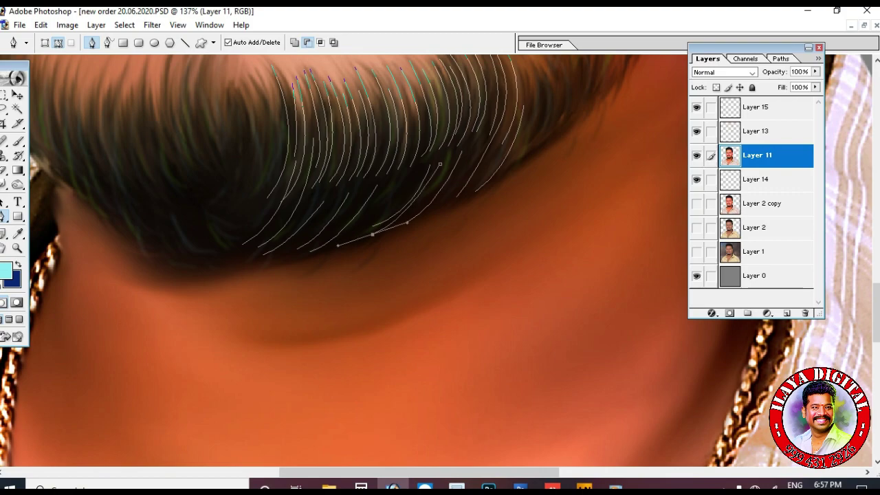
Step: Draw downward-curving strand paths across the left half of the chin beard
{"action": "scroll", "coordinate": [364, 219], "scroll_direction": "up", "scroll_amount": 3}
{"action": "left_click_drag", "start_coordinate": [193, 180], "coordinate": [198, 315]}
{"action": "left_click_drag", "start_coordinate": [145, 184], "coordinate": [157, 315]}
{"action": "mouse_move", "coordinate": [124, 186]}
{"action": "left_mouse_down"}
{"action": "mouse_move", "coordinate": [135, 327]}
{"action": "mouse_move", "coordinate": [72, 316]}
{"action": "left_mouse_up"}
{"action": "mouse_move", "coordinate": [86, 180]}
{"action": "left_mouse_down"}
{"action": "mouse_move", "coordinate": [76, 323]}
{"action": "mouse_move", "coordinate": [126, 343]}
{"action": "left_mouse_up"}
{"action": "left_click", "coordinate": [90, 202]}
{"action": "key", "text": "Return"}
{"action": "left_click", "coordinate": [159, 213]}
{"action": "left_click_drag", "start_coordinate": [165, 316], "coordinate": [189, 357]}
{"action": "key", "text": "Return"}
{"action": "left_click", "coordinate": [174, 174]}
{"action": "left_click_drag", "start_coordinate": [182, 319], "coordinate": [213, 361]}
Step: Extend the strand paths up the left outer edge of the chin beard toward the jaw
{"action": "left_click_drag", "start_coordinate": [275, 241], "coordinate": [470, 237]}
{"action": "left_click", "coordinate": [234, 142]}
{"action": "mouse_move", "coordinate": [210, 226]}
{"action": "left_mouse_down"}
{"action": "mouse_move", "coordinate": [213, 264]}
{"action": "mouse_move", "coordinate": [234, 303]}
{"action": "left_mouse_up"}
{"action": "key", "text": "Return"}
{"action": "left_click", "coordinate": [231, 87]}
{"action": "key", "text": "Return"}
{"action": "left_click", "coordinate": [244, 175]}
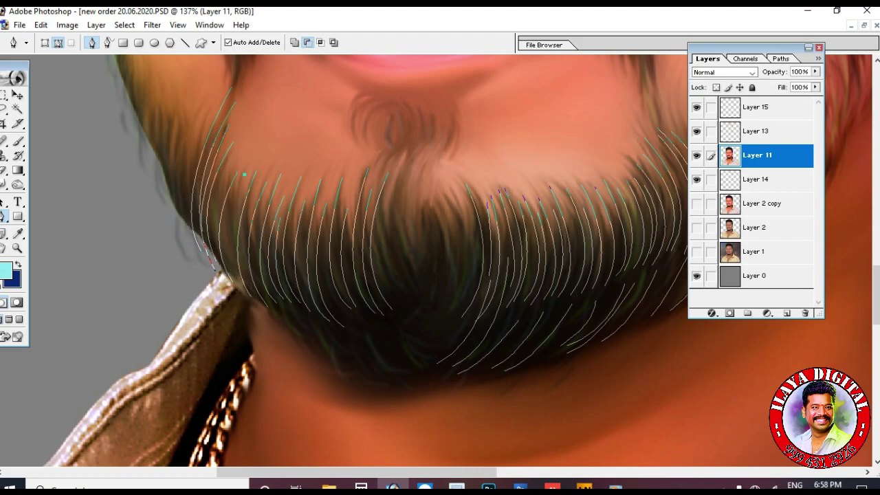
Step: Draw short curved strand paths along the lower left edge and base of the chin beard
{"action": "scroll", "coordinate": [343, 241], "scroll_direction": "down", "scroll_amount": 2}
{"action": "left_click", "coordinate": [306, 235]}
{"action": "left_click_drag", "start_coordinate": [345, 288], "coordinate": [412, 302]}
{"action": "key", "text": "Return"}
{"action": "left_click", "coordinate": [349, 246]}
{"action": "key", "text": "Return"}
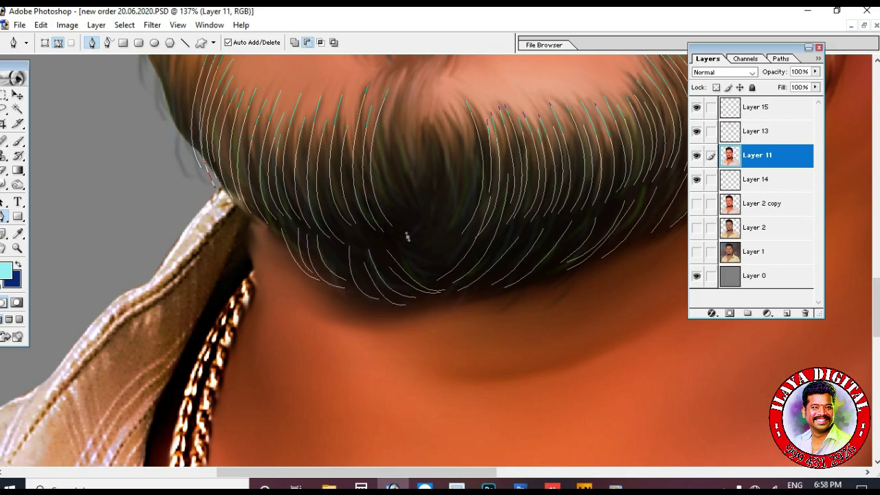
Step: Fill the middle of the chin beard with long strand paths linking both halves
{"action": "scroll", "coordinate": [407, 237], "scroll_direction": "up", "scroll_amount": 2}
{"action": "left_click", "coordinate": [422, 192]}
{"action": "left_click_drag", "start_coordinate": [427, 302], "coordinate": [481, 309]}
{"action": "key", "text": "Return"}
{"action": "left_click", "coordinate": [453, 181]}
{"action": "key", "text": "Return"}
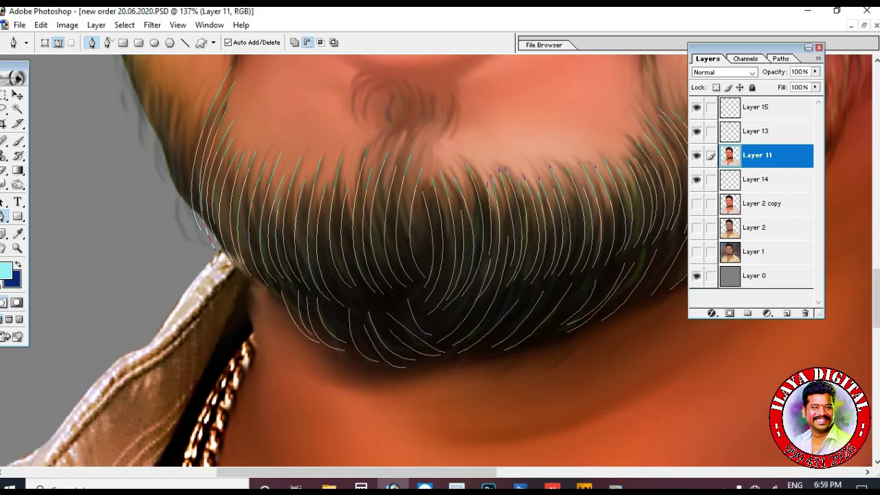
Step: Draw short curved strand paths over the small hair patch below the lower lip
{"action": "scroll", "coordinate": [426, 206], "scroll_direction": "up", "scroll_amount": 2}
{"action": "left_click", "coordinate": [436, 159]}
{"action": "left_click_drag", "start_coordinate": [432, 200], "coordinate": [416, 227]}
{"action": "key", "text": "Return"}
{"action": "left_click", "coordinate": [386, 165]}
{"action": "key", "text": "Return"}
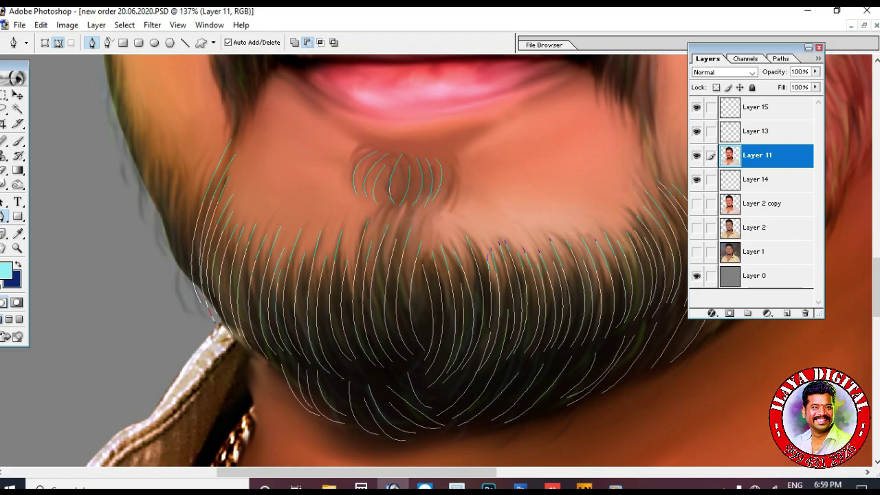
{"action": "left_click", "coordinate": [343, 325]}
{"action": "left_click", "coordinate": [383, 365]}
Step: Stroke the chin beard and lower-lip patch paths in light cyan on a new layer
{"action": "scroll", "coordinate": [383, 365], "scroll_direction": "down", "scroll_amount": 2}
{"action": "key", "text": "b"}
{"action": "key", "text": "p"}
{"action": "right_click", "coordinate": [462, 172]}
{"action": "key", "text": "Escape"}
{"action": "right_click", "coordinate": [461, 173]}
{"action": "left_click", "coordinate": [506, 257]}
{"action": "key", "text": "Return"}
{"action": "key", "text": "ctrl+shift+alt+n"}
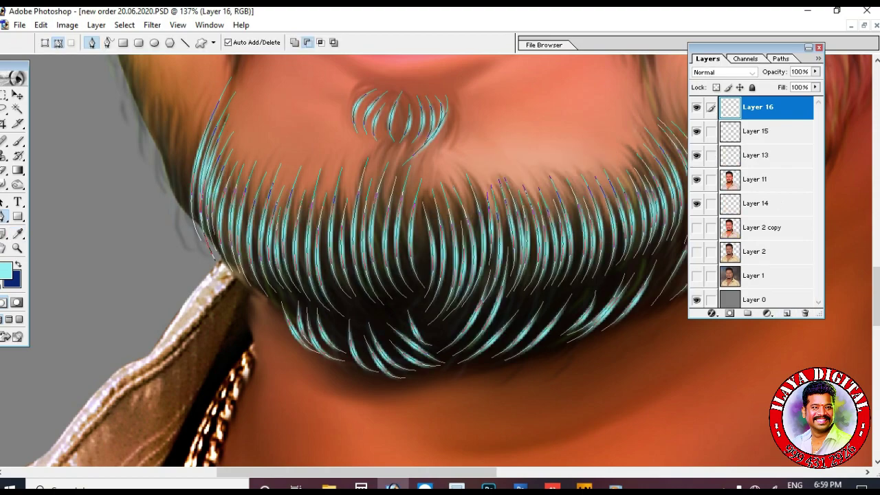
Step: Soften the cyan beard strand layer by setting its opacity to 68% and its fill to 72%
{"action": "key", "text": "ctrl+0"}
{"action": "key", "text": "z"}
{"action": "key", "text": "ctrl+alt+0"}
{"action": "scroll", "coordinate": [344, 261], "scroll_direction": "up", "scroll_amount": 2}
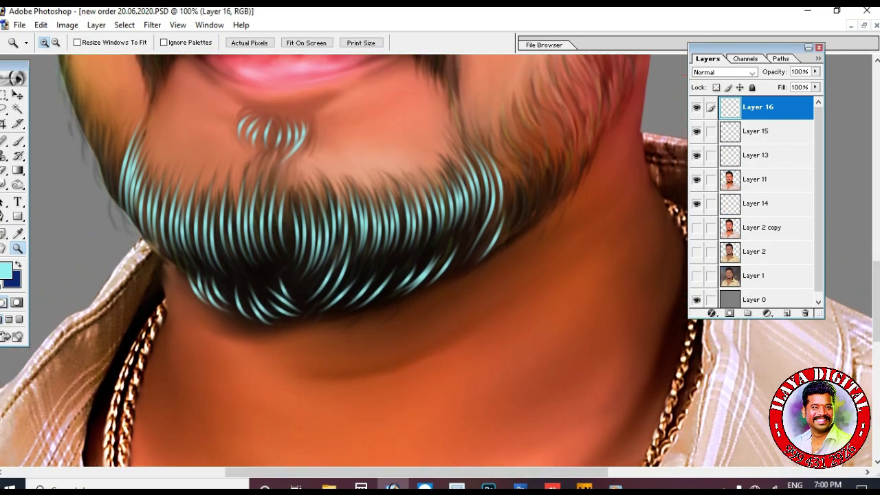
{"action": "key", "text": "ctrl+minus"}
{"action": "scroll", "coordinate": [413, 261], "scroll_direction": "up", "scroll_amount": 1}
{"action": "mouse_move", "coordinate": [814, 72]}
{"action": "left_mouse_down"}
{"action": "mouse_move", "coordinate": [793, 84]}
{"action": "mouse_move", "coordinate": [791, 100]}
{"action": "left_mouse_up"}
{"action": "left_click", "coordinate": [815, 87]}
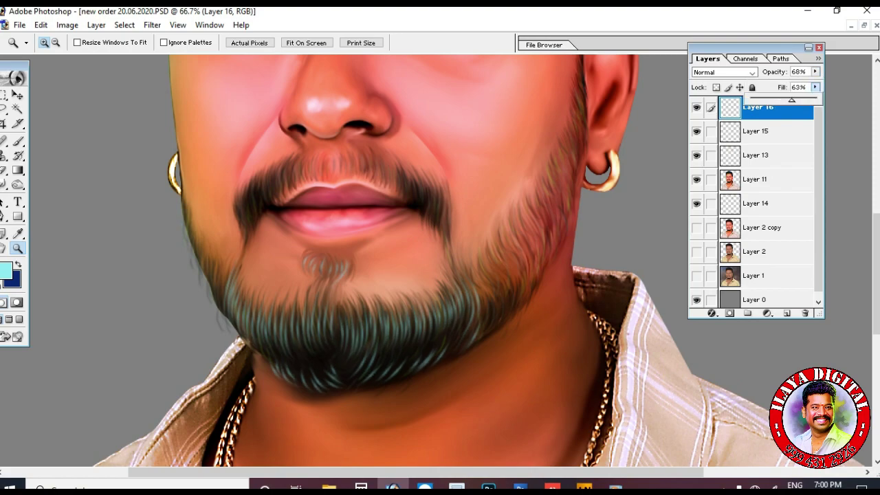
{"action": "key", "text": "ctrl+minus"}
{"action": "scroll", "coordinate": [433, 268], "scroll_direction": "up", "scroll_amount": 1}
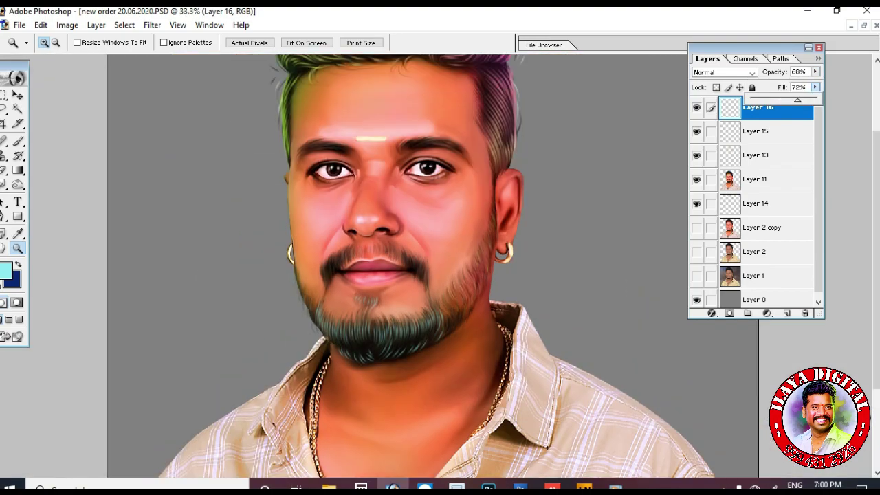
{"action": "key", "text": "Return"}
Step: Add a new layer and draw curved strand paths on the left half of the moustache
{"action": "left_click_drag", "start_coordinate": [296, 232], "coordinate": [459, 311]}
{"action": "key", "text": "p"}
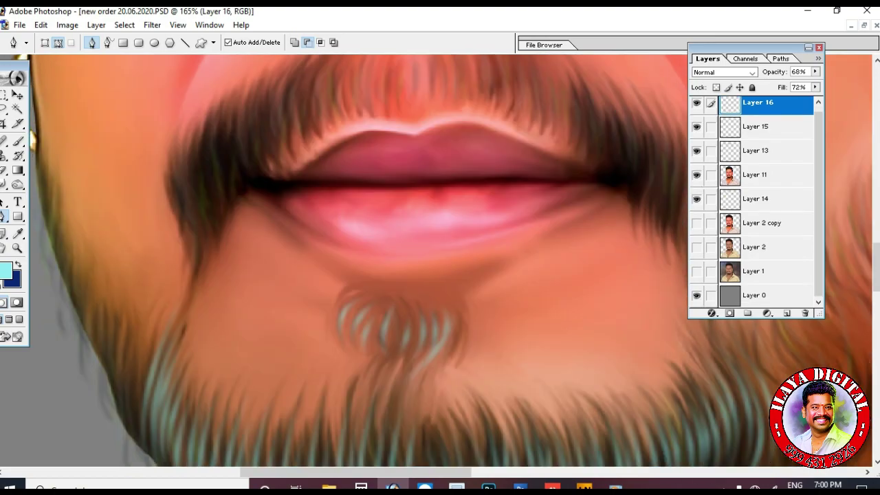
{"action": "key", "text": "ctrl+shift+alt+n"}
{"action": "left_click", "coordinate": [343, 120]}
{"action": "left_click_drag", "start_coordinate": [342, 176], "coordinate": [366, 196]}
{"action": "key", "text": "Return"}
{"action": "left_click", "coordinate": [324, 123]}
{"action": "mouse_move", "coordinate": [315, 186]}
{"action": "left_mouse_down"}
{"action": "mouse_move", "coordinate": [321, 195]}
{"action": "mouse_move", "coordinate": [282, 225]}
{"action": "mouse_move", "coordinate": [254, 224]}
{"action": "left_mouse_up"}
{"action": "key", "text": "Return"}
{"action": "left_click", "coordinate": [298, 137]}
{"action": "left_click", "coordinate": [274, 143]}
{"action": "key", "text": "Return"}
Step: Continue the strand paths down the left outer end of the moustache to its drooping tip
{"action": "left_click", "coordinate": [251, 157]}
{"action": "key", "text": "Return"}
{"action": "left_click", "coordinate": [191, 203]}
{"action": "left_click_drag", "start_coordinate": [200, 273], "coordinate": [206, 282]}
{"action": "key", "text": "Return"}
{"action": "left_click", "coordinate": [178, 218]}
{"action": "mouse_move", "coordinate": [199, 354]}
{"action": "left_mouse_down"}
{"action": "mouse_move", "coordinate": [205, 309]}
{"action": "mouse_move", "coordinate": [186, 296]}
{"action": "mouse_move", "coordinate": [41, 342]}
{"action": "left_mouse_up"}
{"action": "key", "text": "Return"}
{"action": "left_click", "coordinate": [172, 220]}
{"action": "key", "text": "Return"}
Step: Draw strand paths across the middle of the moustache and onto its right half
{"action": "left_click", "coordinate": [281, 165]}
{"action": "key", "text": "Return"}
{"action": "left_click_drag", "start_coordinate": [280, 213], "coordinate": [316, 223]}
{"action": "left_click", "coordinate": [309, 154]}
{"action": "key", "text": "Return"}
{"action": "left_click", "coordinate": [340, 148]}
{"action": "key", "text": "Return"}
{"action": "left_click", "coordinate": [437, 199]}
{"action": "left_click_drag", "start_coordinate": [440, 255], "coordinate": [426, 278]}
Step: Draw strand paths over the right outer end of the moustache and down its drooping tip
{"action": "left_click", "coordinate": [480, 216]}
{"action": "left_click_drag", "start_coordinate": [490, 287], "coordinate": [485, 303]}
{"action": "key", "text": "Return"}
{"action": "left_click", "coordinate": [524, 238]}
{"action": "mouse_move", "coordinate": [523, 371]}
{"action": "left_mouse_down"}
{"action": "mouse_move", "coordinate": [520, 382]}
{"action": "mouse_move", "coordinate": [537, 387]}
{"action": "left_mouse_up"}
{"action": "key", "text": "Return"}
{"action": "left_click", "coordinate": [540, 244]}
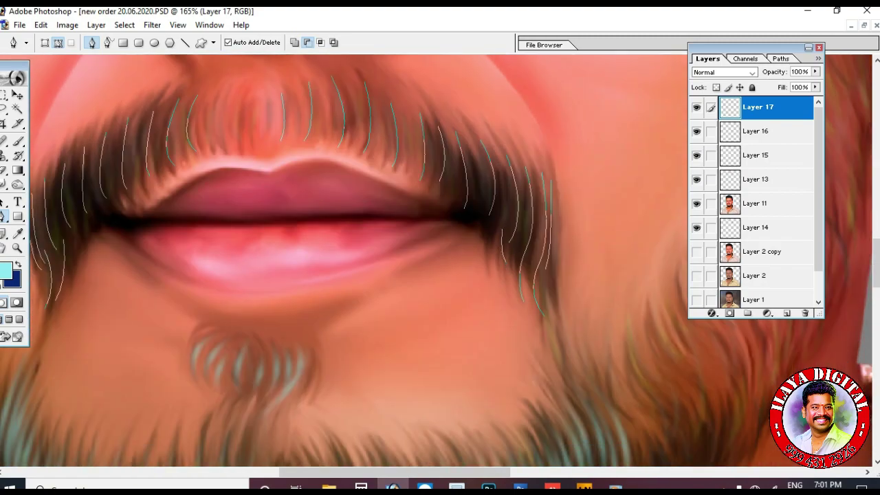
{"action": "key", "text": "Return"}
{"action": "left_click", "coordinate": [503, 310]}
{"action": "left_click_drag", "start_coordinate": [502, 345], "coordinate": [500, 350]}
Step: Stroke the moustache strand paths in light cyan and lower the layer's opacity to 47%
{"action": "right_click", "coordinate": [251, 194]}
{"action": "left_click", "coordinate": [295, 283]}
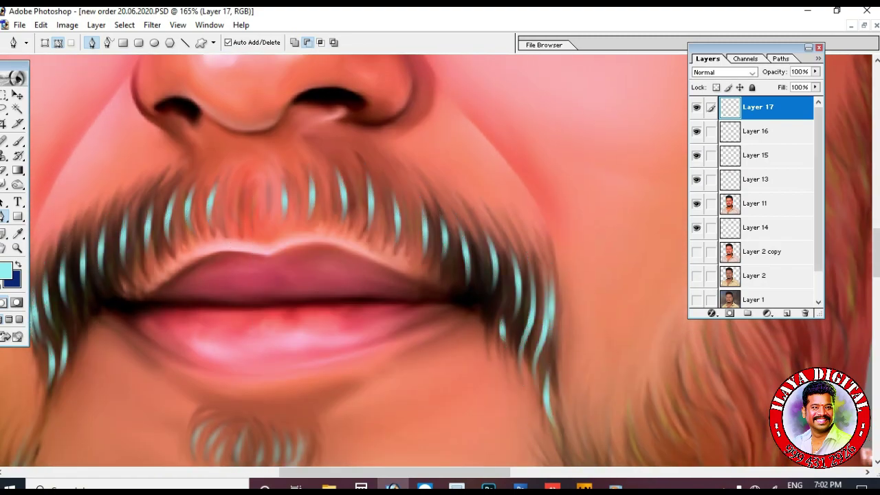
{"action": "left_click_drag", "start_coordinate": [814, 71], "coordinate": [781, 84]}
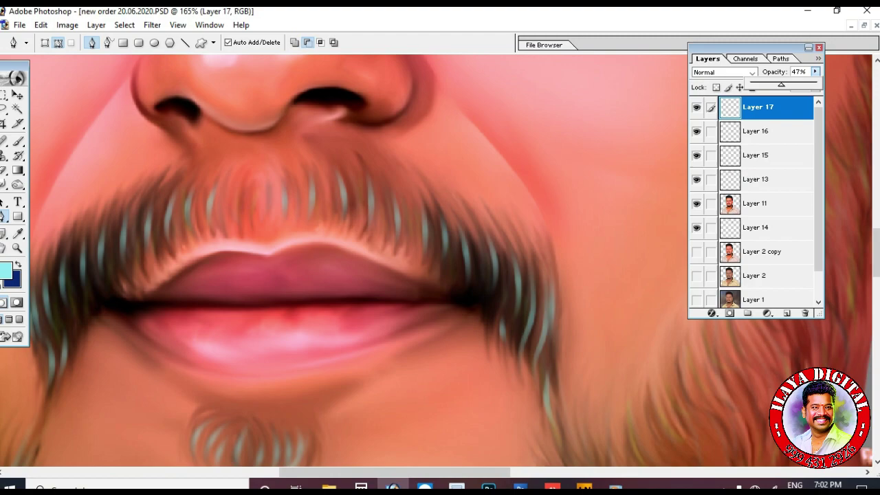
Step: Duplicate the cyan moustache strand layer and start a free transform
{"action": "key", "text": "ctrl+j"}
{"action": "key", "text": "v"}
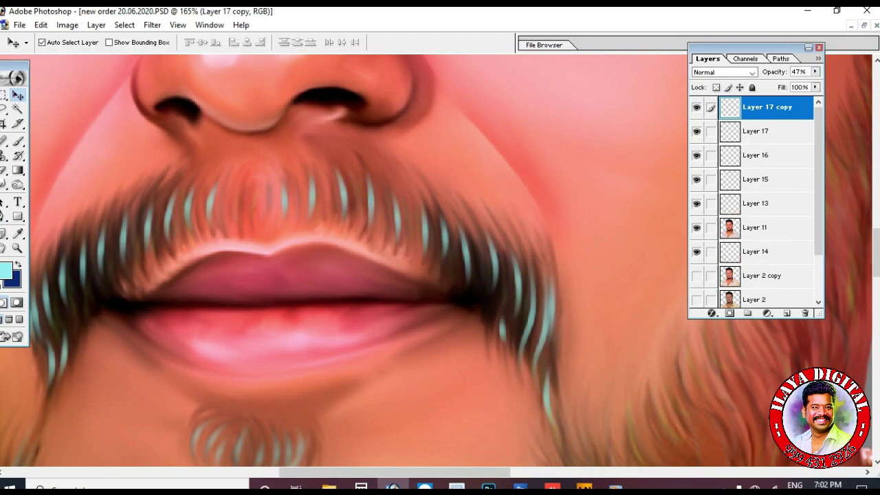
{"action": "left_click", "coordinate": [624, 387]}
{"action": "key", "text": "ctrl+t"}
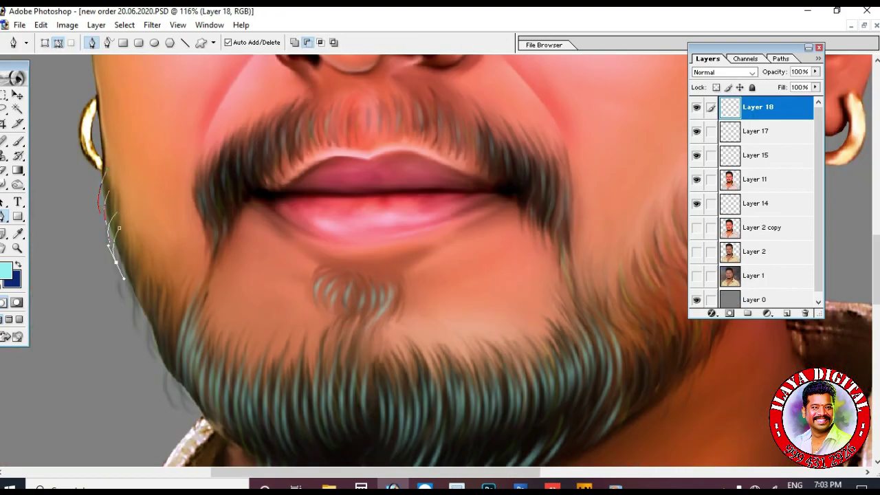
Step: Draw curved strand paths down the left jawline beard from below the earring to the chin beard
{"action": "left_click_drag", "start_coordinate": [129, 249], "coordinate": [122, 254]}
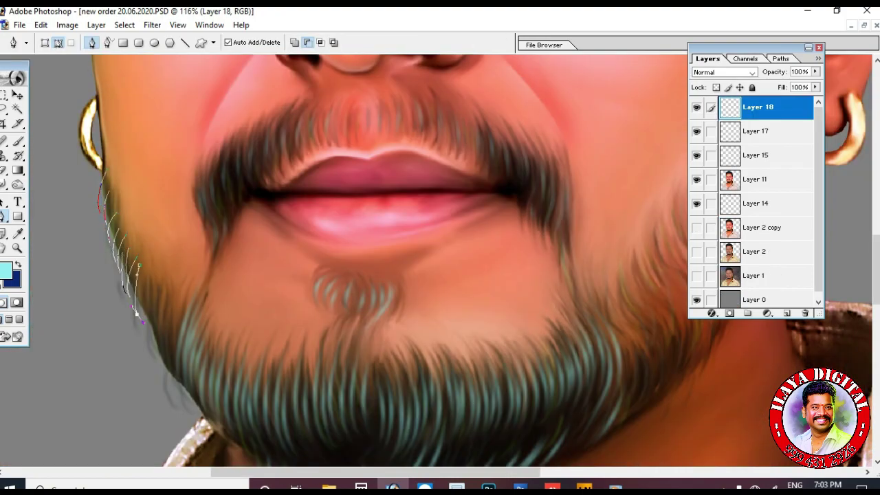
{"action": "left_click", "coordinate": [166, 314]}
{"action": "left_click_drag", "start_coordinate": [150, 351], "coordinate": [192, 407]}
{"action": "left_click", "coordinate": [190, 295]}
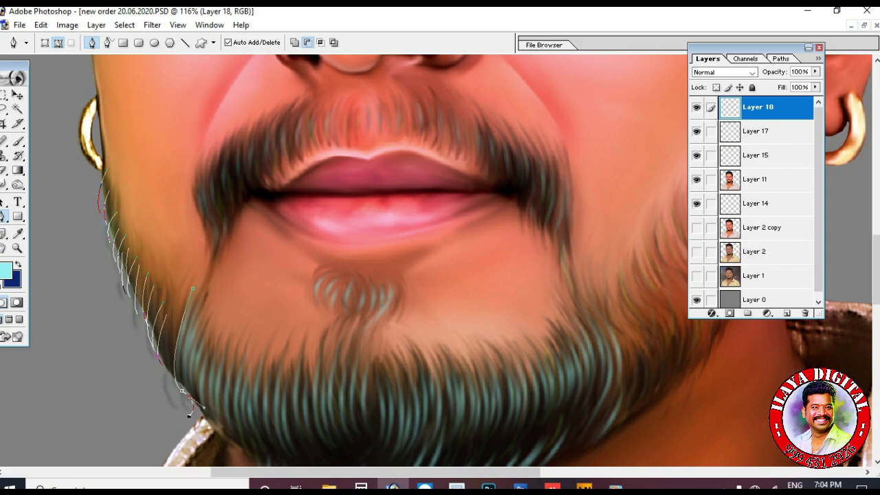
{"action": "left_click", "coordinate": [171, 320]}
{"action": "scroll", "coordinate": [413, 261], "scroll_direction": "down", "scroll_amount": 3}
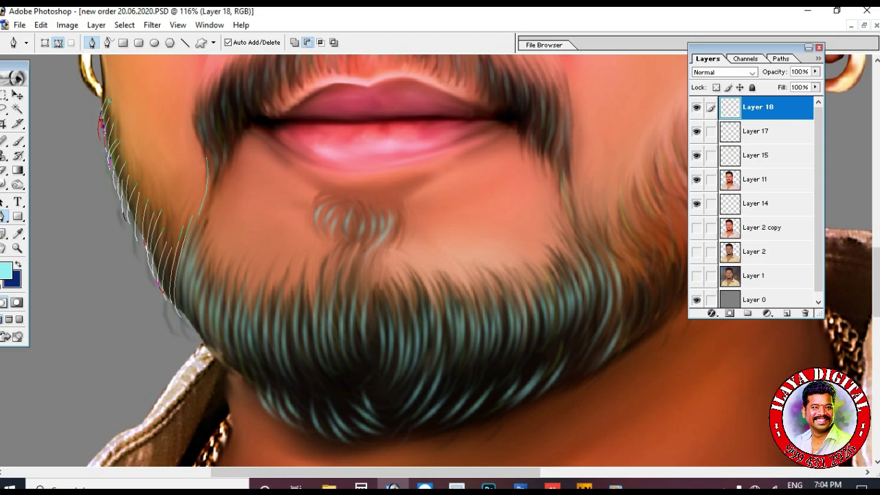
Step: Draw curved strand paths down the outer edge of the right sideburn and upper jawline beside the earring
{"action": "scroll", "coordinate": [343, 261], "scroll_direction": "right", "scroll_amount": 10}
{"action": "scroll", "coordinate": [343, 261], "scroll_direction": "up", "scroll_amount": 5}
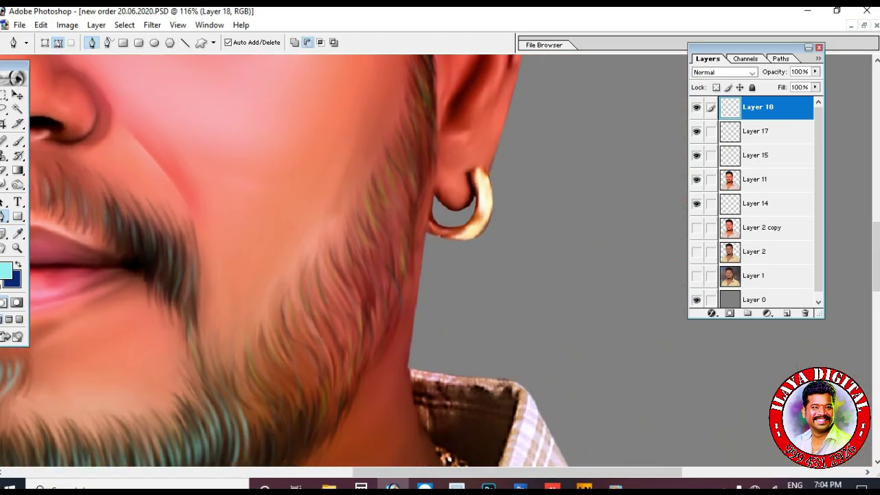
{"action": "left_click", "coordinate": [416, 74]}
{"action": "left_click_drag", "start_coordinate": [430, 157], "coordinate": [420, 199]}
{"action": "left_click", "coordinate": [414, 97]}
{"action": "left_click", "coordinate": [407, 231]}
{"action": "left_click", "coordinate": [399, 285]}
{"action": "left_click", "coordinate": [387, 331]}
{"action": "scroll", "coordinate": [385, 330], "scroll_direction": "down", "scroll_amount": 3}
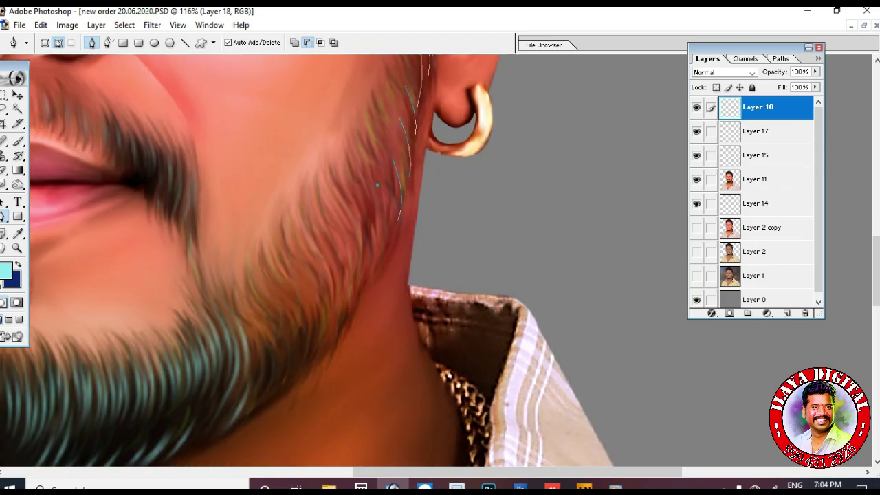
Step: Draw curved strand paths along the lower right jawline edge, upward from the chin beard
{"action": "scroll", "coordinate": [365, 219], "scroll_direction": "down", "scroll_amount": 2}
{"action": "left_click", "coordinate": [257, 275]}
{"action": "left_click", "coordinate": [282, 261]}
{"action": "left_click", "coordinate": [295, 236]}
{"action": "left_click_drag", "start_coordinate": [303, 295], "coordinate": [294, 310]}
{"action": "left_click", "coordinate": [319, 223]}
{"action": "left_click_drag", "start_coordinate": [331, 273], "coordinate": [329, 283]}
{"action": "left_click", "coordinate": [337, 200]}
{"action": "left_click_drag", "start_coordinate": [347, 252], "coordinate": [345, 261]}
Step: Continue the strand paths up the outer edge of the right jawline beard to just below the earring
{"action": "left_click", "coordinate": [365, 146]}
{"action": "left_click_drag", "start_coordinate": [364, 205], "coordinate": [360, 242]}
{"action": "left_click", "coordinate": [376, 136]}
{"action": "left_click_drag", "start_coordinate": [378, 180], "coordinate": [375, 196]}
{"action": "left_click", "coordinate": [398, 101]}
{"action": "left_click_drag", "start_coordinate": [389, 165], "coordinate": [382, 191]}
{"action": "left_click", "coordinate": [393, 68]}
{"action": "left_click_drag", "start_coordinate": [406, 122], "coordinate": [400, 150]}
{"action": "scroll", "coordinate": [400, 150], "scroll_direction": "up", "scroll_amount": 2}
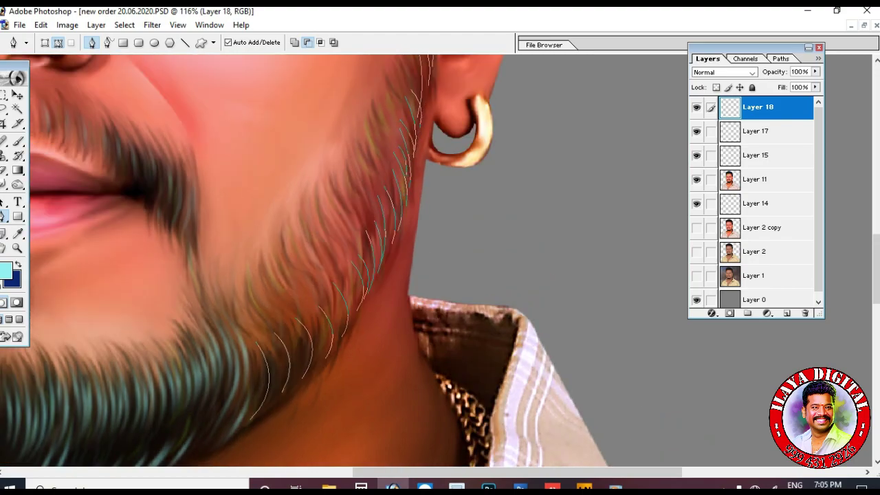
Step: Stroke the right jawline strand paths in light cyan and clear the paths
{"action": "scroll", "coordinate": [402, 261], "scroll_direction": "down", "scroll_amount": 3}
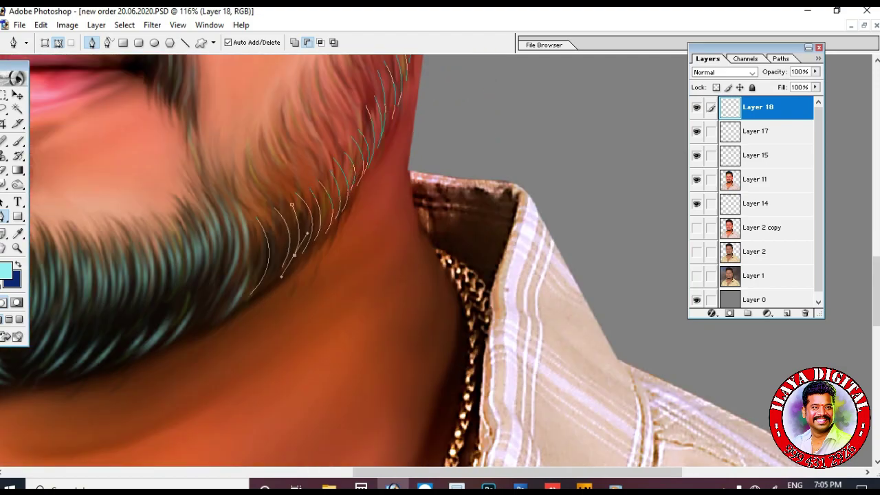
{"action": "scroll", "coordinate": [275, 254], "scroll_direction": "down", "scroll_amount": 2}
{"action": "right_click", "coordinate": [343, 197]}
{"action": "left_click", "coordinate": [412, 269]}
{"action": "key", "text": "Return"}
{"action": "scroll", "coordinate": [415, 433], "scroll_direction": "up", "scroll_amount": 4}
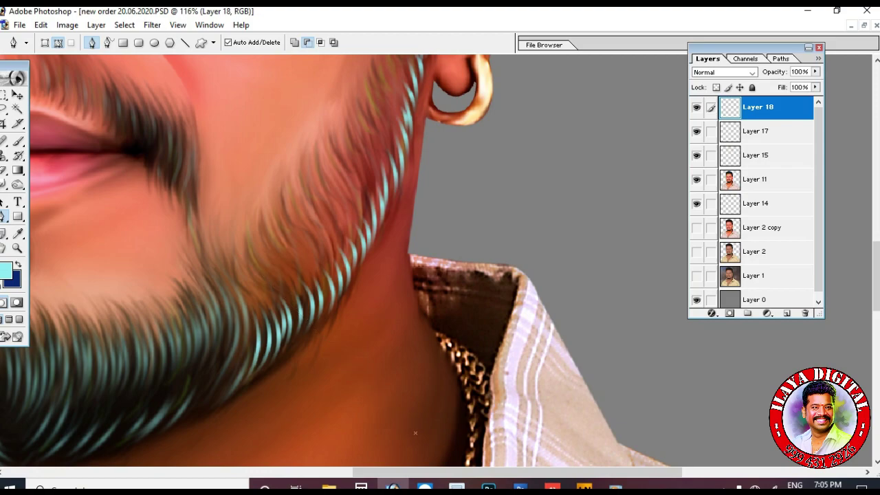
Step: Draw curved strand paths along the inner edge of the right cheek beard, from the chin beard up toward the ear
{"action": "left_click", "coordinate": [233, 235]}
{"action": "left_click_drag", "start_coordinate": [260, 299], "coordinate": [297, 305]}
{"action": "mouse_move", "coordinate": [275, 277]}
{"action": "left_mouse_down"}
{"action": "mouse_move", "coordinate": [336, 262]}
{"action": "mouse_move", "coordinate": [359, 215]}
{"action": "mouse_move", "coordinate": [379, 202]}
{"action": "left_mouse_up"}
{"action": "left_click", "coordinate": [295, 167]}
{"action": "left_click", "coordinate": [309, 145]}
{"action": "left_click", "coordinate": [329, 150]}
{"action": "scroll", "coordinate": [344, 206], "scroll_direction": "up", "scroll_amount": 3}
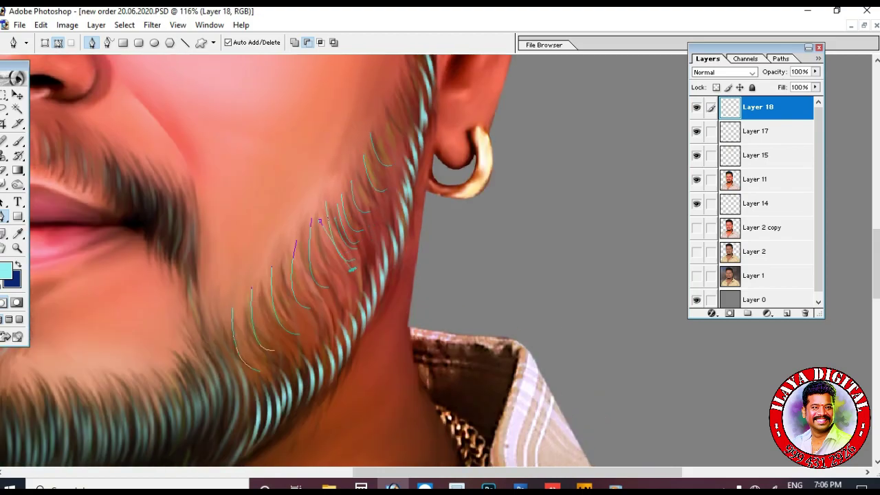
{"action": "left_click", "coordinate": [306, 250]}
{"action": "left_click_drag", "start_coordinate": [326, 296], "coordinate": [347, 286]}
{"action": "scroll", "coordinate": [275, 275], "scroll_direction": "up", "scroll_amount": 5}
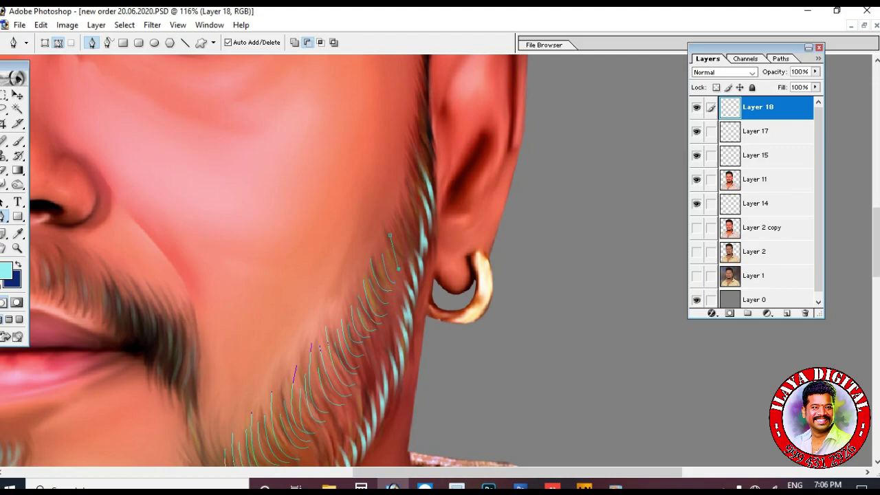
Step: Draw strand paths through the right sideburn and down the middle of the right jawline beard
{"action": "left_click_drag", "start_coordinate": [405, 181], "coordinate": [409, 161]}
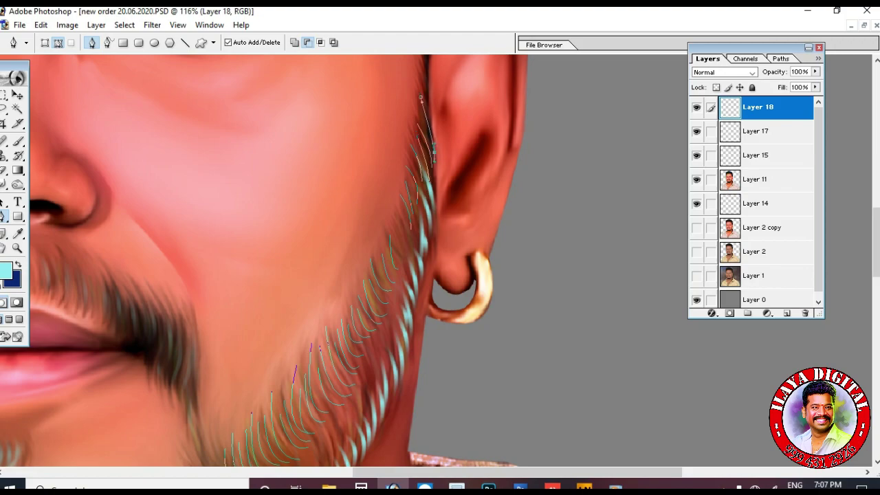
{"action": "scroll", "coordinate": [275, 261], "scroll_direction": "up", "scroll_amount": 3}
{"action": "scroll", "coordinate": [275, 261], "scroll_direction": "down", "scroll_amount": 5}
{"action": "scroll", "coordinate": [275, 261], "scroll_direction": "right", "scroll_amount": 3}
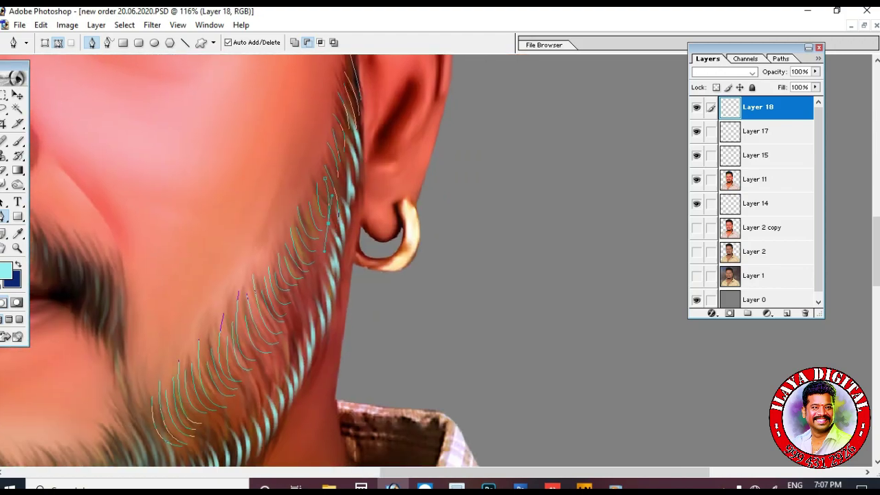
{"action": "scroll", "coordinate": [275, 262], "scroll_direction": "down", "scroll_amount": 4}
{"action": "left_click_drag", "start_coordinate": [300, 206], "coordinate": [314, 147]}
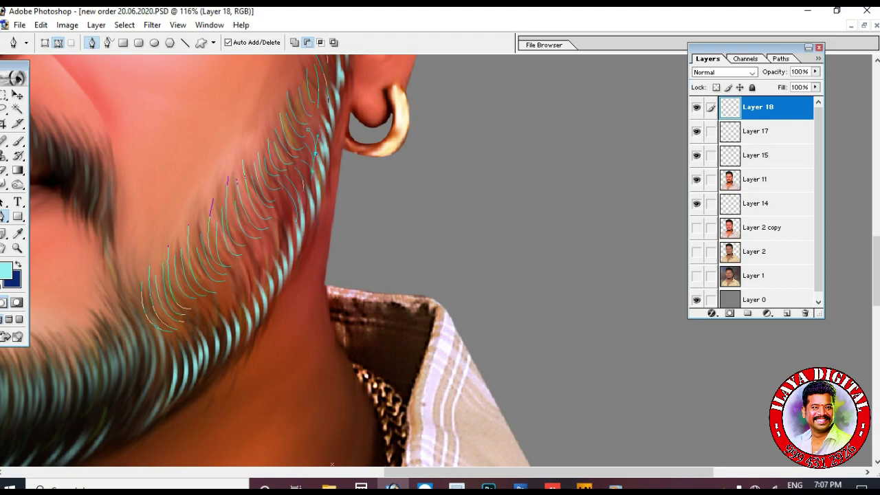
{"action": "scroll", "coordinate": [332, 412], "scroll_direction": "down", "scroll_amount": 3}
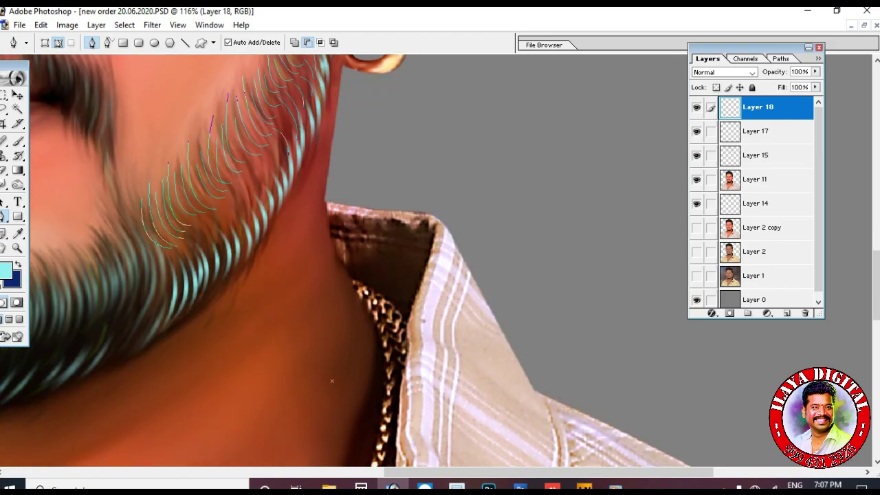
{"action": "left_click_drag", "start_coordinate": [254, 198], "coordinate": [247, 223]}
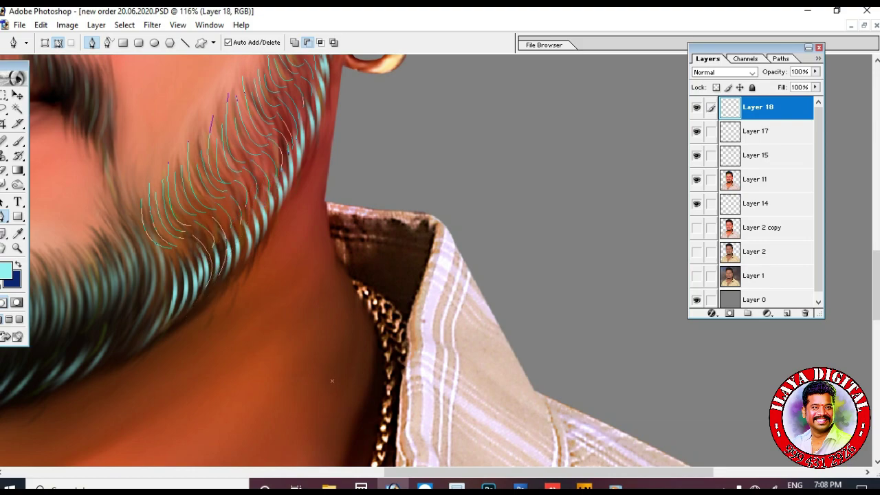
Step: Finish the remaining right beard strand paths and stroke them in light cyan
{"action": "left_click_drag", "start_coordinate": [274, 141], "coordinate": [292, 129]}
{"action": "left_click", "coordinate": [278, 223]}
{"action": "right_click", "coordinate": [289, 291]}
{"action": "left_click", "coordinate": [310, 296]}
{"action": "key", "text": "ctrl+minus"}
{"action": "key", "text": "ctrl+minus"}
{"action": "scroll", "coordinate": [440, 261], "scroll_direction": "up", "scroll_amount": 2}
{"action": "scroll", "coordinate": [756, 206], "scroll_direction": "down", "scroll_amount": 1}
Step: Reduce the jawline highlight layer to 72% opacity and 61% fill, and link Layer 17 to it
{"action": "mouse_move", "coordinate": [814, 72]}
{"action": "left_mouse_down"}
{"action": "mouse_move", "coordinate": [788, 84]}
{"action": "mouse_move", "coordinate": [798, 100]}
{"action": "left_mouse_up"}
{"action": "left_click", "coordinate": [814, 87]}
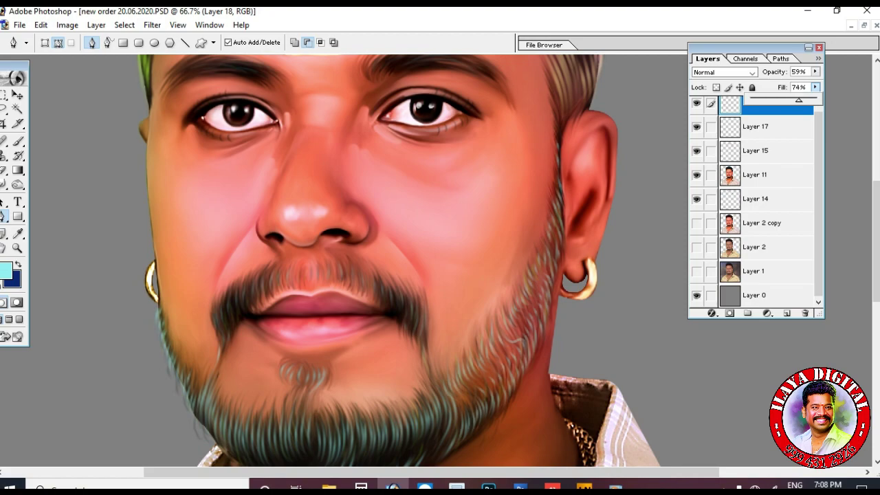
{"action": "key", "text": "ctrl+alt+z"}
{"action": "key", "text": "ctrl+alt+z"}
{"action": "key", "text": "ctrl+alt+z"}
{"action": "key", "text": "ctrl+alt+z"}
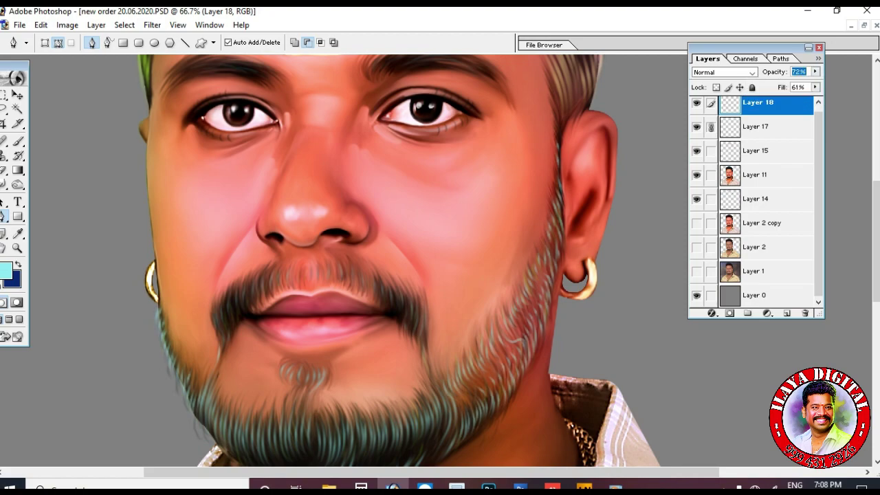
Step: Merge the hair strand layers and the Layer 11 copy portrait into Layer 18
{"action": "key", "text": "ctrl+minus"}
{"action": "key", "text": "ctrl+minus"}
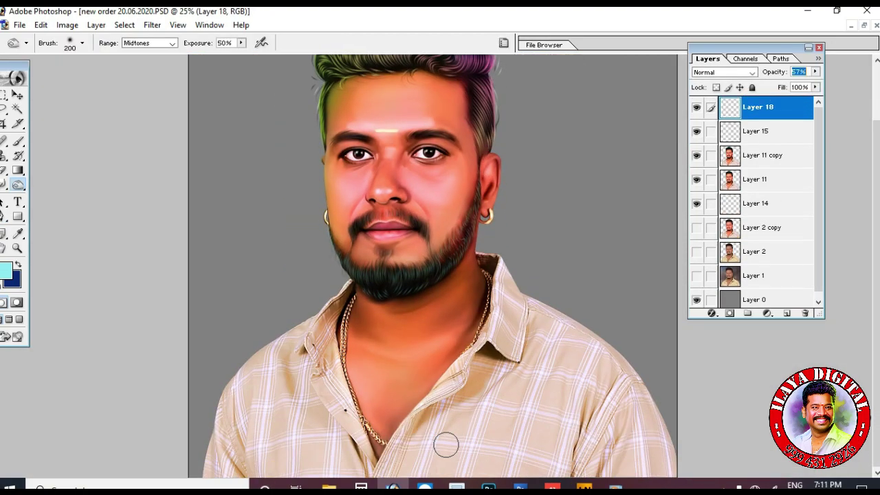
{"action": "key", "text": "ctrl+minus"}
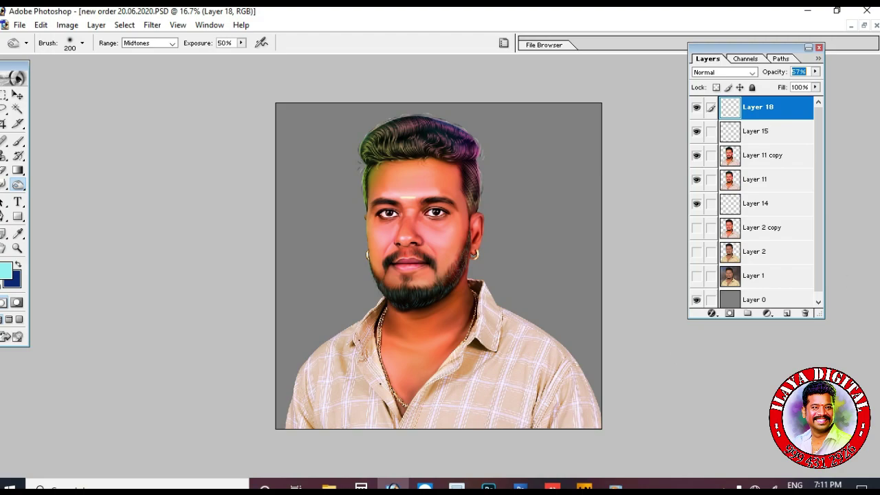
{"action": "key", "text": "ctrl+e"}
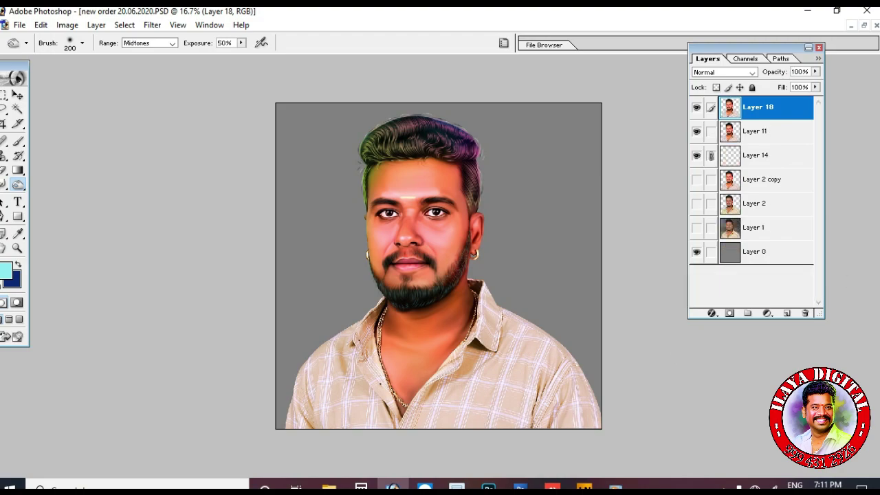
{"action": "key", "text": "ctrl+e"}
Step: Hide Layer 11, show the original photo on Layer 2, and toggle Layer 18 to compare the painting with the photo
{"action": "left_click", "coordinate": [697, 131]}
{"action": "left_click", "coordinate": [696, 179]}
{"action": "left_click", "coordinate": [696, 107]}
{"action": "key", "text": "ctrl+plus"}
{"action": "key", "text": "ctrl+plus"}
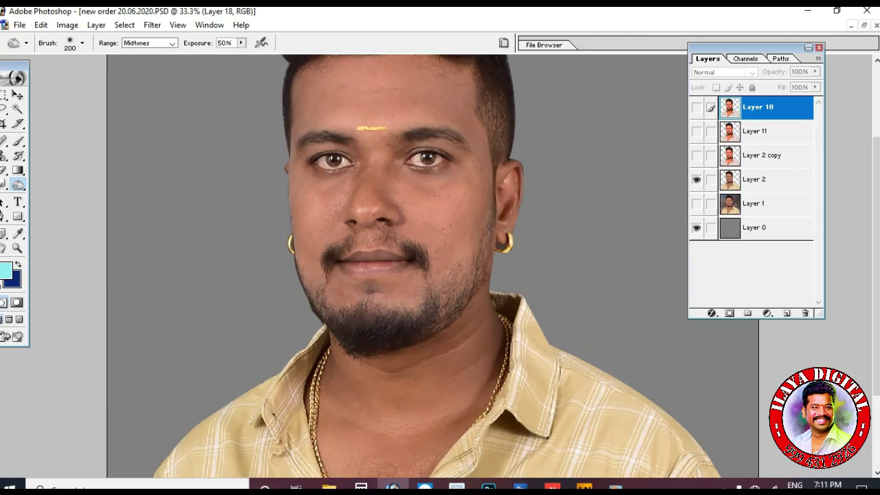
{"action": "key", "text": "ctrl+minus"}
{"action": "left_click", "coordinate": [697, 106]}
{"action": "key", "text": "ctrl+plus"}
{"action": "key", "text": "ctrl+plus"}
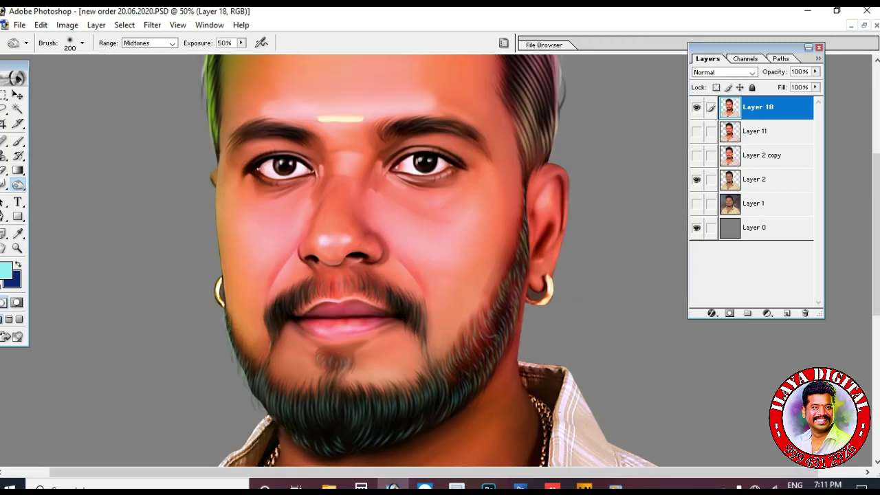
{"action": "key", "text": "ctrl+plus"}
{"action": "left_click", "coordinate": [696, 107]}
{"action": "left_click", "coordinate": [697, 107]}
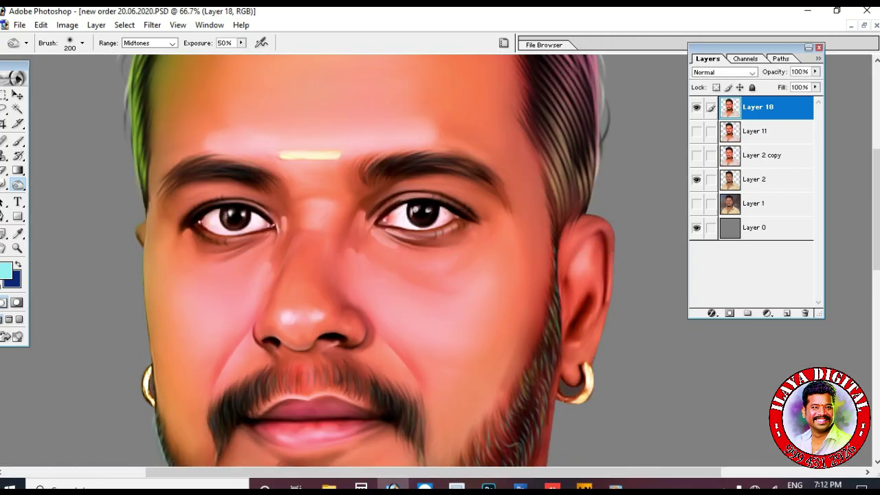
Step: Adjust the merged portrait's Hue/Saturation to hue +2 and saturation +13
{"action": "key", "text": "ctrl+u"}
{"action": "left_click_drag", "start_coordinate": [683, 300], "coordinate": [692, 300]}
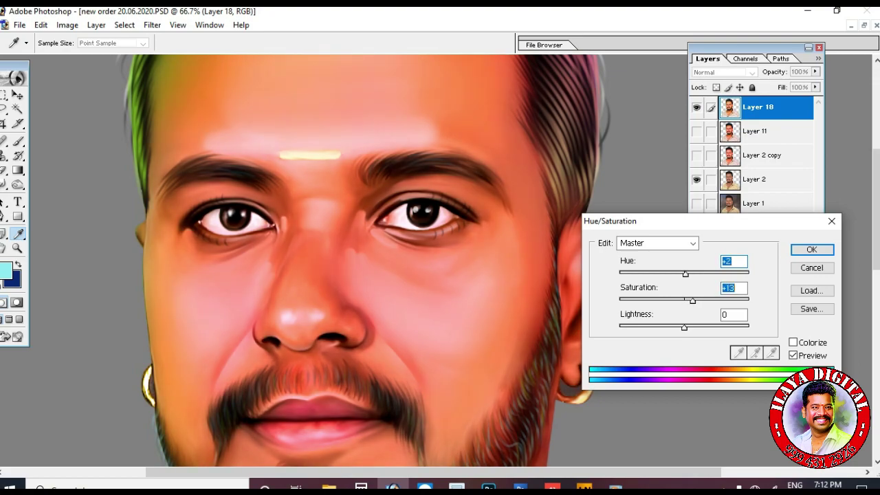
{"action": "key", "text": "Return"}
{"action": "key", "text": "o"}
{"action": "key", "text": "ctrl+0"}
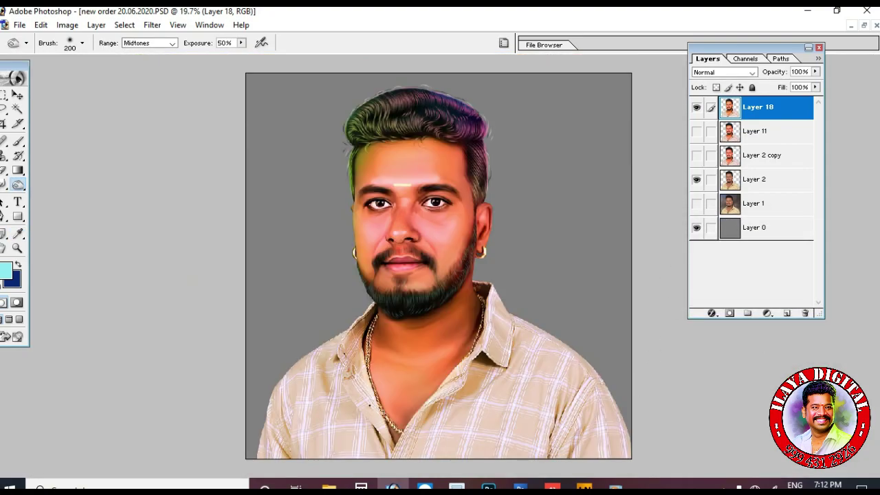
Step: Open the colourful background image tgdgjyhmjhy.jpg and copy all of it into the portrait document as a new layer
{"action": "key", "text": "ctrl+o"}
{"action": "double_click", "coordinate": [326, 189]}
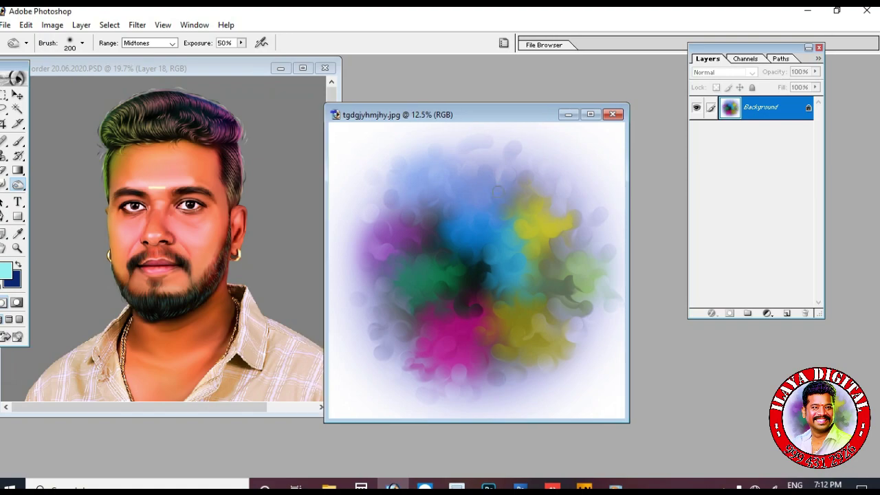
{"action": "key", "text": "v"}
{"action": "key", "text": "ctrl+a"}
{"action": "key", "text": "ctrl+c"}
{"action": "key", "text": "ctrl+w"}
{"action": "key", "text": "ctrl+v"}
{"action": "key", "text": "ctrl+0"}
Step: Move the pasted colourful background layer down the stack to just beneath Layer 2
{"action": "key", "text": "ctrl+bracketleft"}
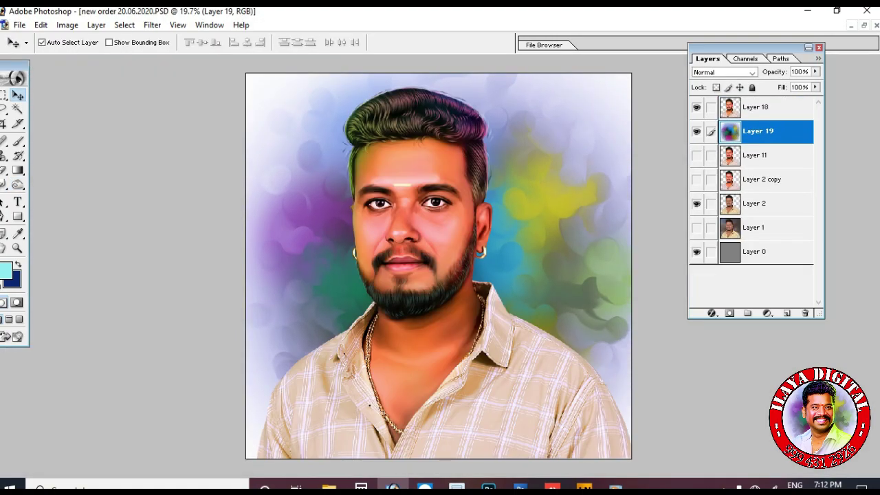
{"action": "key", "text": "ctrl+bracketleft"}
{"action": "key", "text": "ctrl+bracketleft"}
{"action": "key", "text": "ctrl+bracketleft"}
Step: Try shifting the colourful background layer's hue to +41 with Hue/Saturation
{"action": "key", "text": "ctrl+u"}
{"action": "key", "text": "shift+Up"}
{"action": "key", "text": "shift+Up"}
{"action": "key", "text": "shift+Up"}
{"action": "key", "text": "shift+Up"}
{"action": "key", "text": "shift+Up"}
{"action": "key", "text": "shift+Up"}
{"action": "key", "text": "shift+Up"}
{"action": "key", "text": "shift+Up"}
{"action": "key", "text": "shift+Up"}
{"action": "key", "text": "shift+Up"}
{"action": "key", "text": "shift+Up"}
{"action": "key", "text": "shift+Up"}
{"action": "key", "text": "shift+Up"}
{"action": "key", "text": "shift+Up"}
{"action": "key", "text": "shift+Up"}
{"action": "key", "text": "shift+Up"}
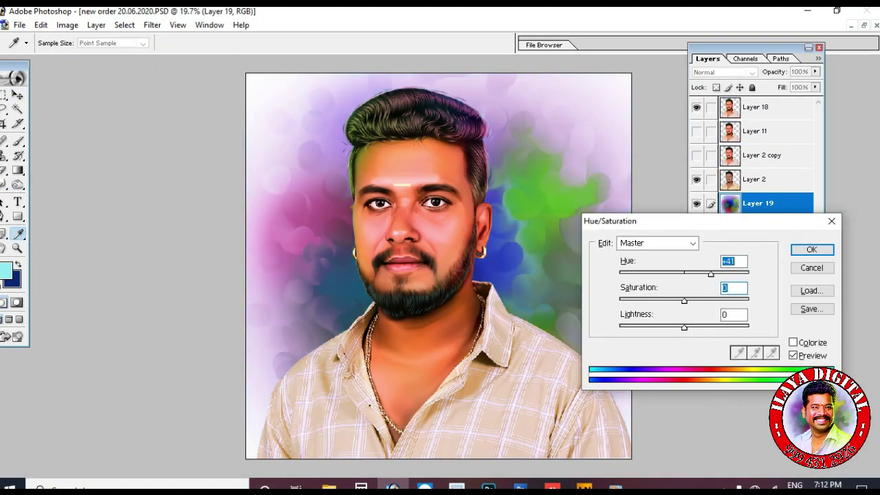
Step: Bring the background layer's hue down to -3 in the Hue/Saturation adjustment
{"action": "key", "text": "Tab"}
{"action": "key", "text": "shift+Tab"}
{"action": "key", "text": "shift+Down"}
{"action": "key", "text": "shift+Down"}
{"action": "key", "text": "shift+Down"}
{"action": "key", "text": "shift+Down"}
{"action": "key", "text": "shift+Down"}
{"action": "key", "text": "shift+Down"}
{"action": "key", "text": "shift+Down"}
{"action": "key", "text": "shift+Down"}
{"action": "key", "text": "shift+Down"}
{"action": "key", "text": "shift+Down"}
{"action": "key", "text": "shift+Down"}
{"action": "key", "text": "shift+Down"}
{"action": "key", "text": "shift+Down"}
{"action": "key", "text": "shift+Down"}
{"action": "key", "text": "shift+Down"}
{"action": "key", "text": "shift+Down"}
{"action": "key", "text": "Down"}
{"action": "key", "text": "Down"}
{"action": "key", "text": "Down"}
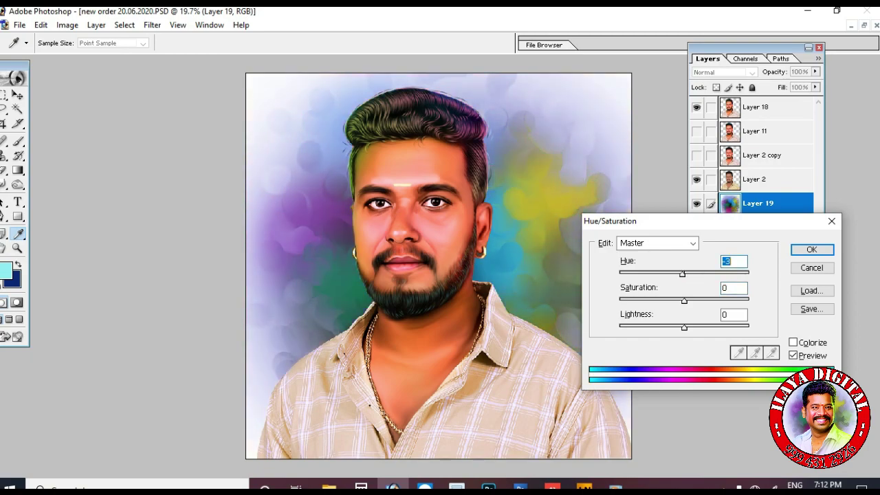
{"action": "key", "text": "Down"}
{"action": "key", "text": "Up"}
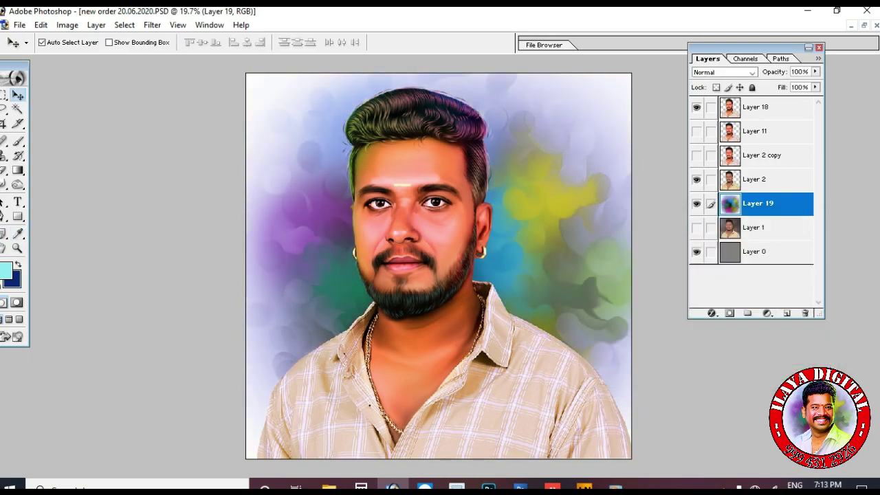